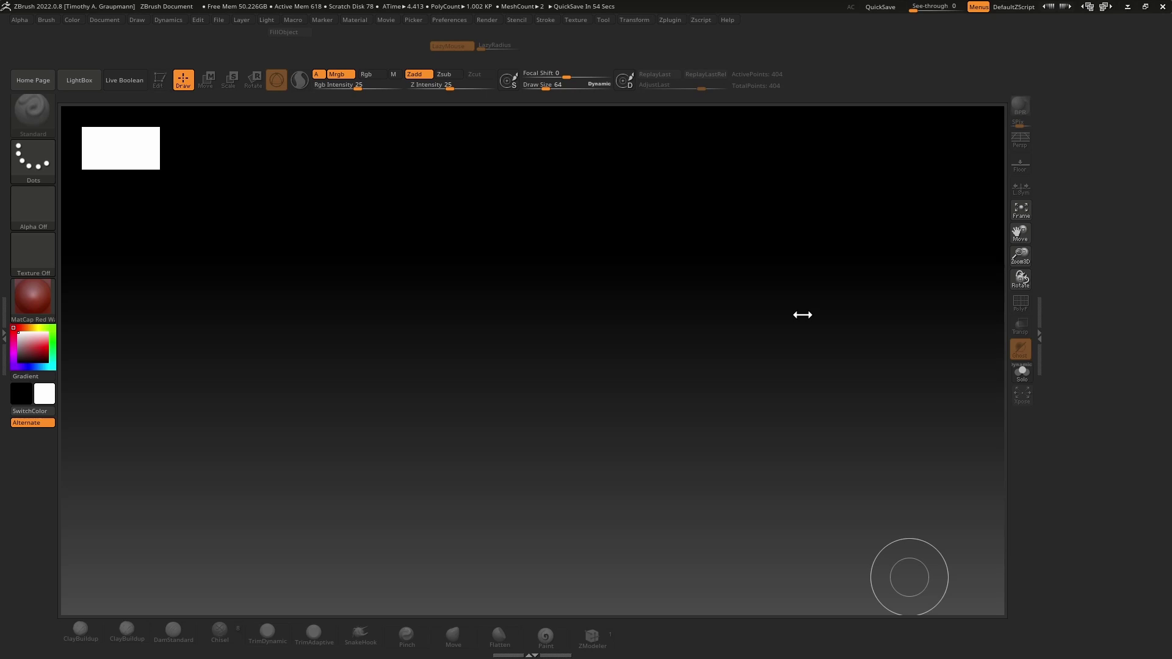
Dock the Tool palette in the side tray next to the canvas.
{"action": "left_click", "coordinate": [604, 19]}
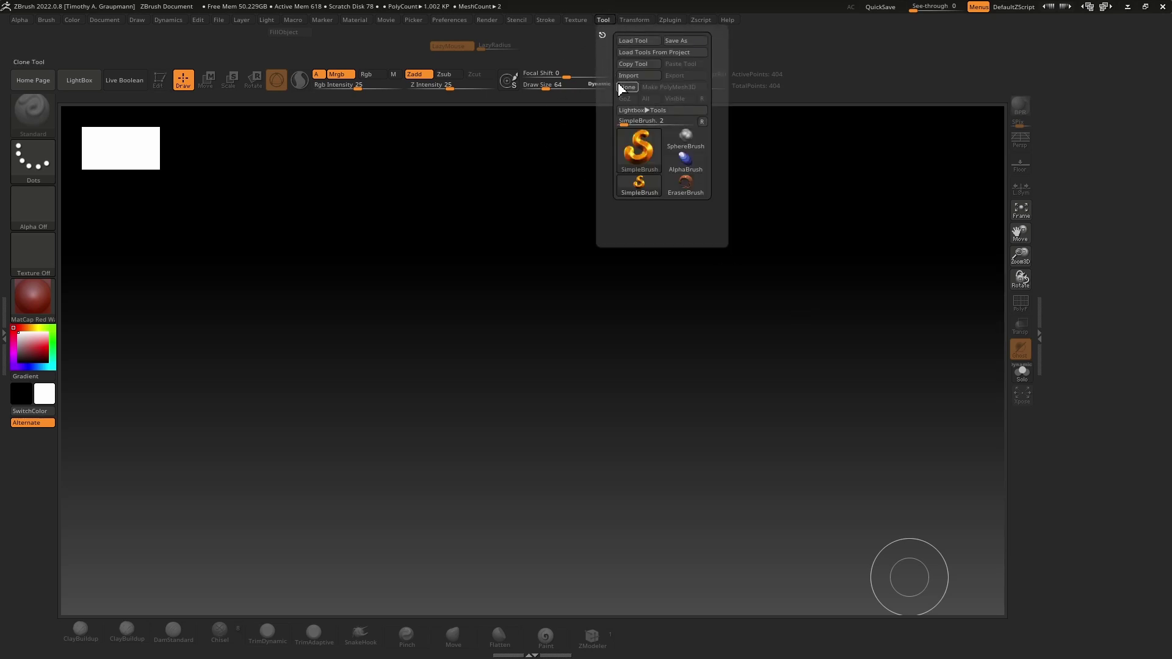
{"action": "left_click_drag", "start_coordinate": [601, 38], "coordinate": [1084, 176]}
{"action": "mouse_move", "coordinate": [1089, 170]}
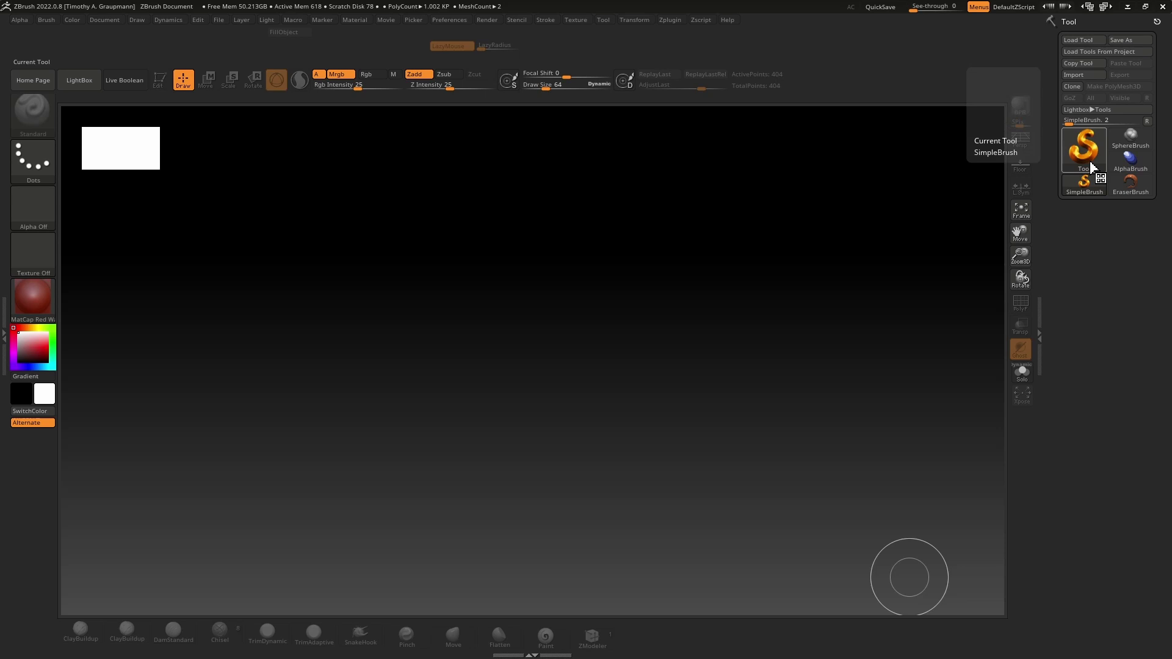
Select the PolyMesh3D star, draw it in the middle of the canvas and make it editable.
{"action": "left_click", "coordinate": [1091, 168]}
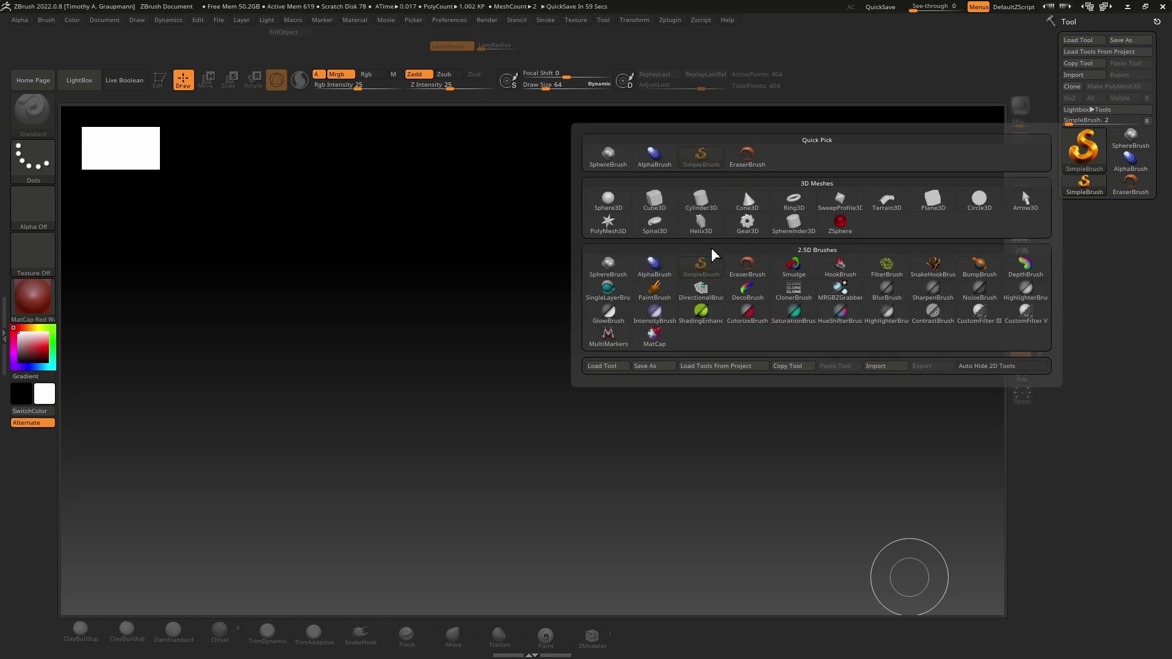
{"action": "left_click", "coordinate": [611, 233]}
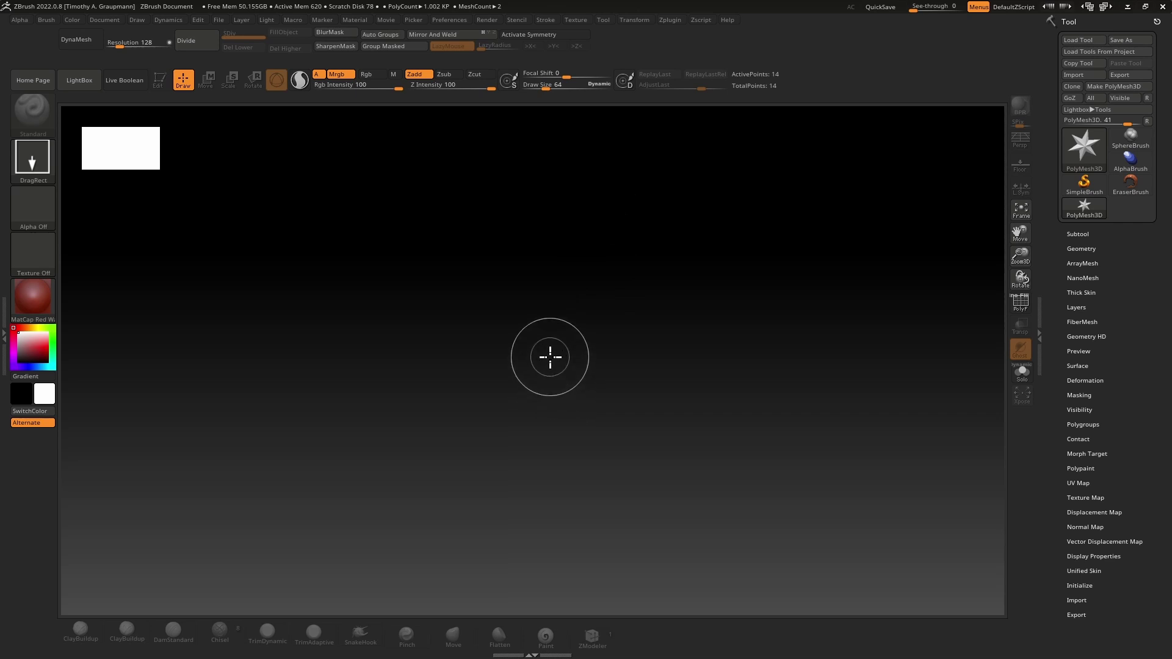
{"action": "left_click_drag", "start_coordinate": [550, 356], "coordinate": [646, 562]}
{"action": "key", "text": "t"}
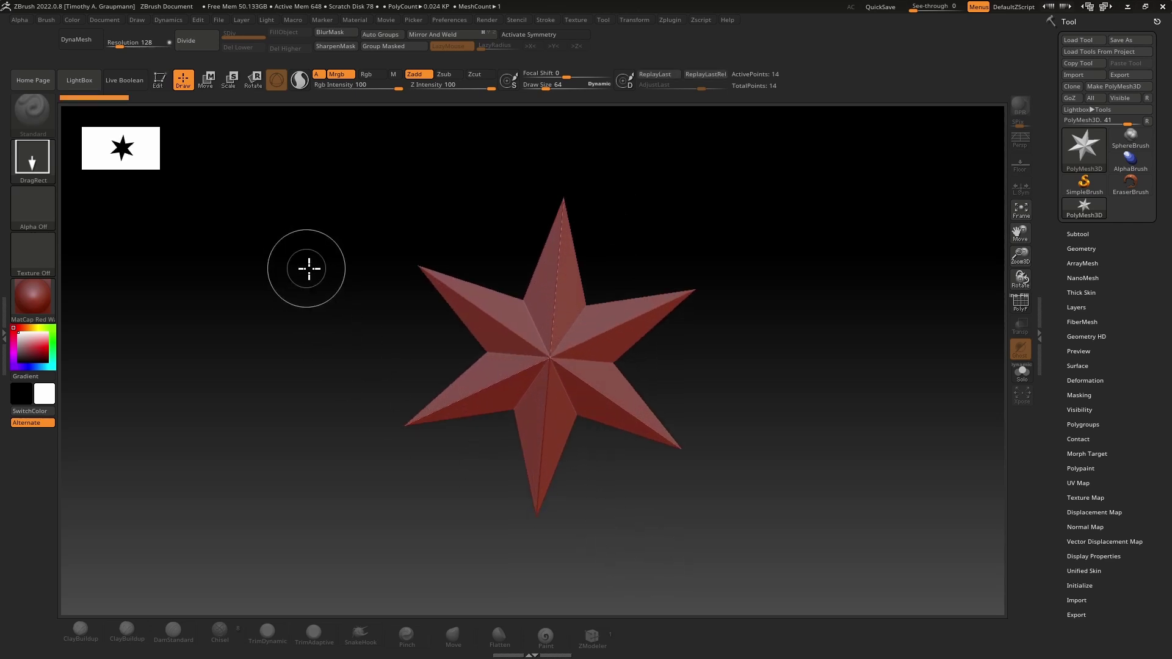
{"action": "left_click", "coordinate": [158, 81]}
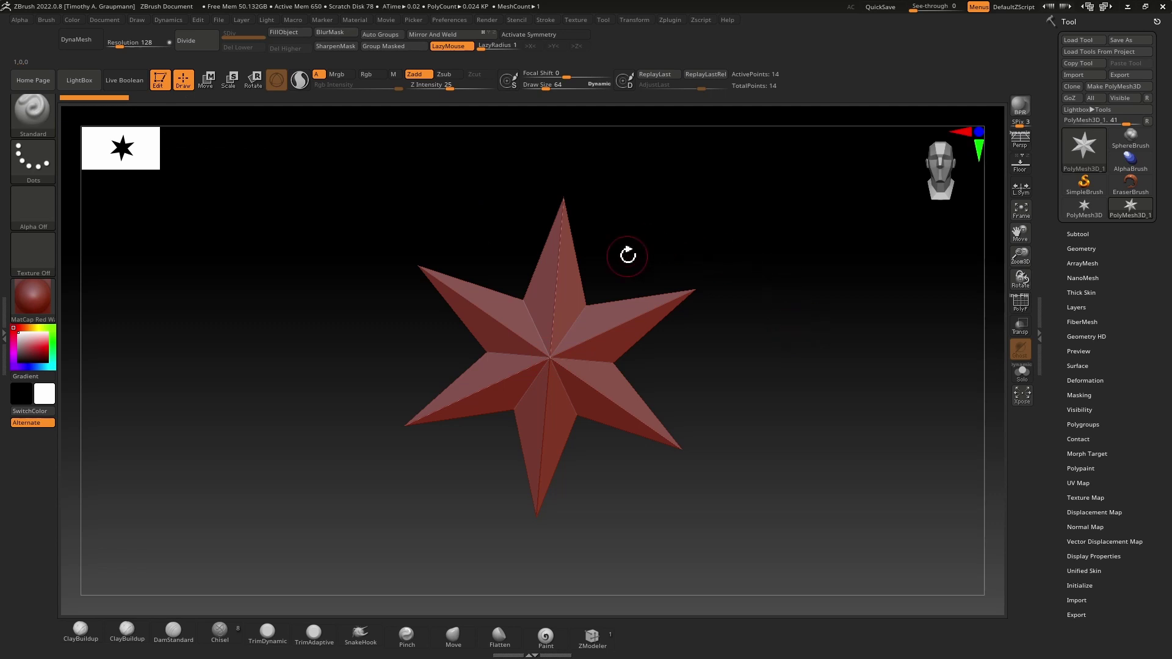
Replace the star with a QCube bar initialized at X resolution 1, Y resolution 1 and Z resolution 100.
{"action": "left_click", "coordinate": [1077, 587]}
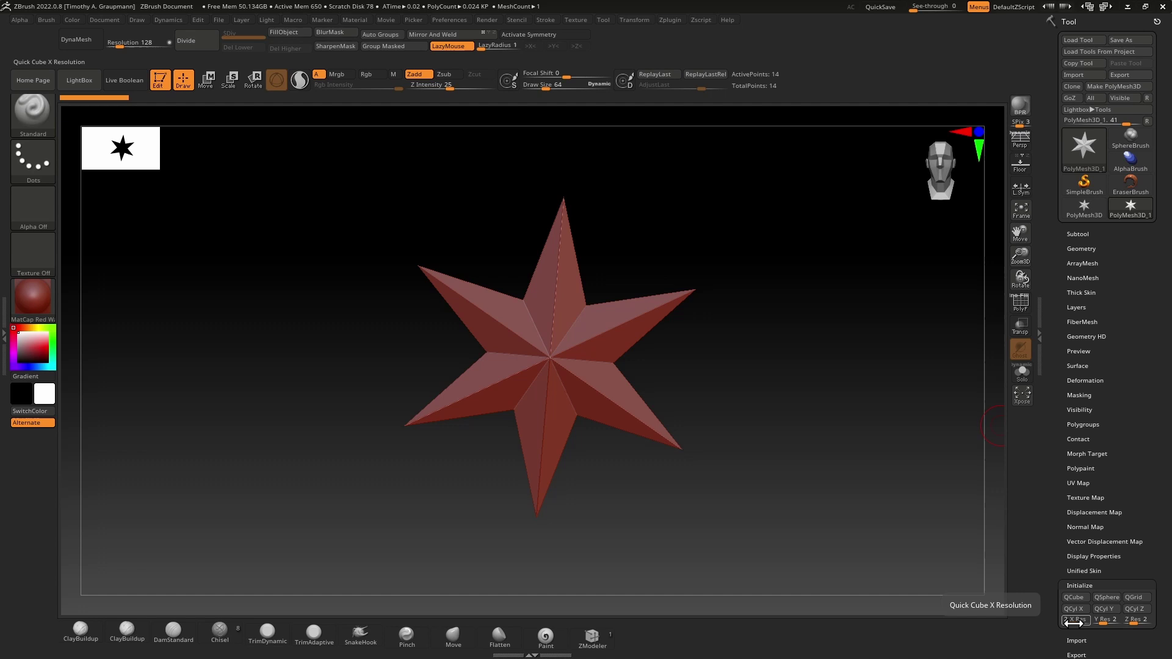
{"action": "left_click_drag", "start_coordinate": [1073, 623], "coordinate": [1167, 624]}
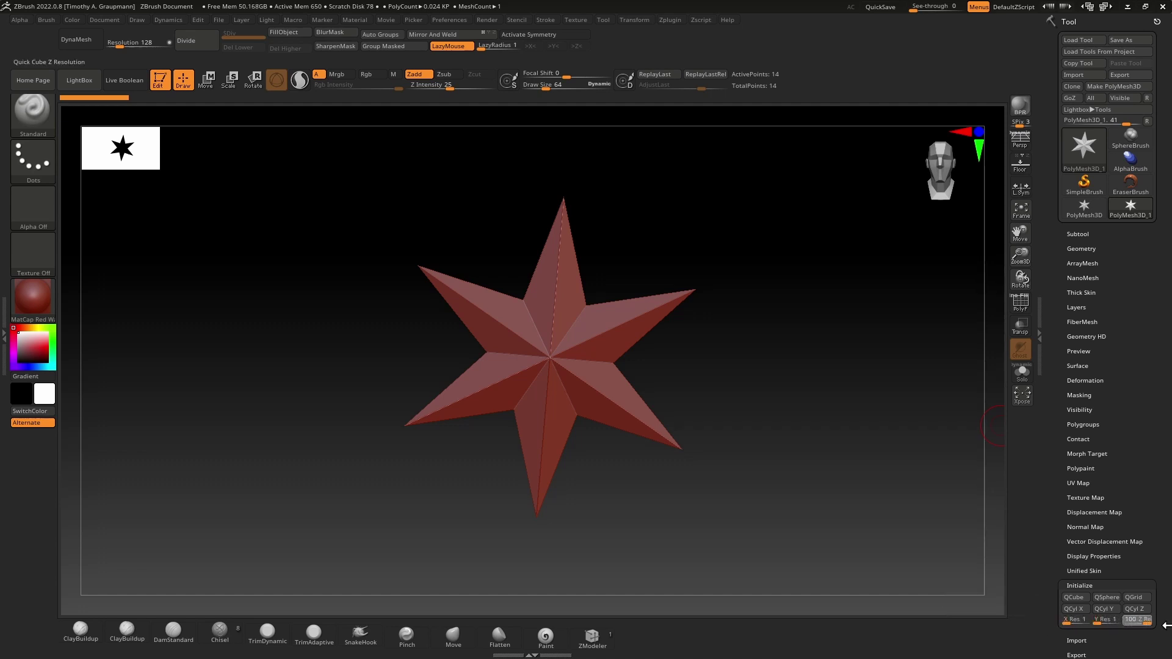
{"action": "left_click", "coordinate": [1074, 599]}
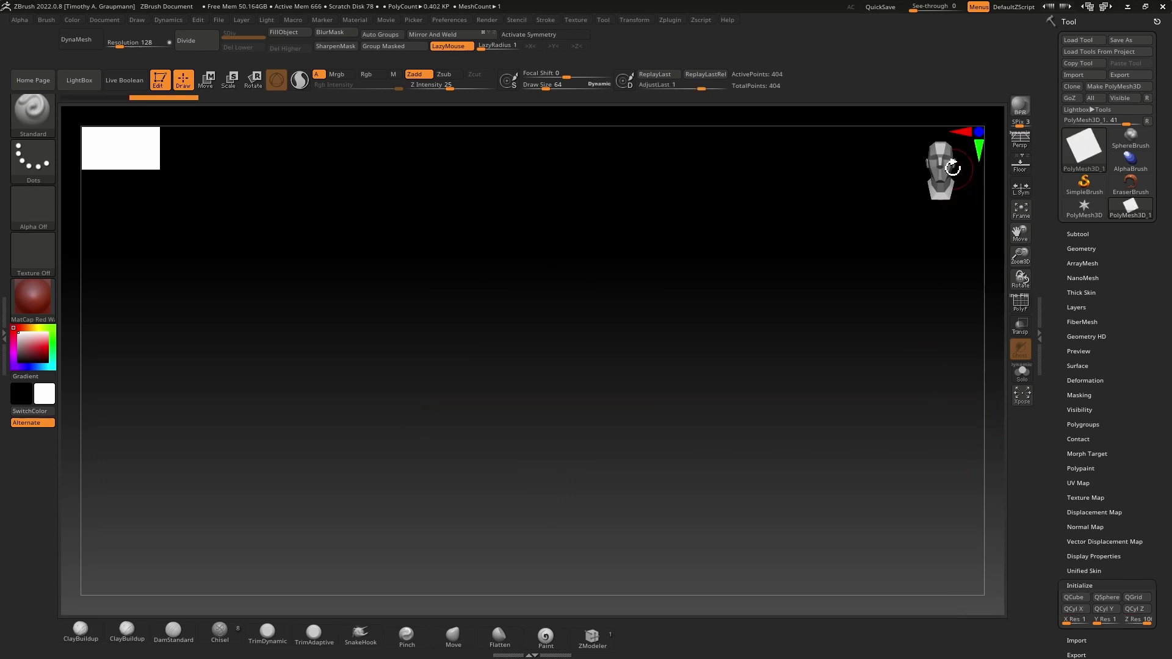
{"action": "left_click_drag", "start_coordinate": [941, 168], "coordinate": [943, 185]}
{"action": "key", "text": "f"}
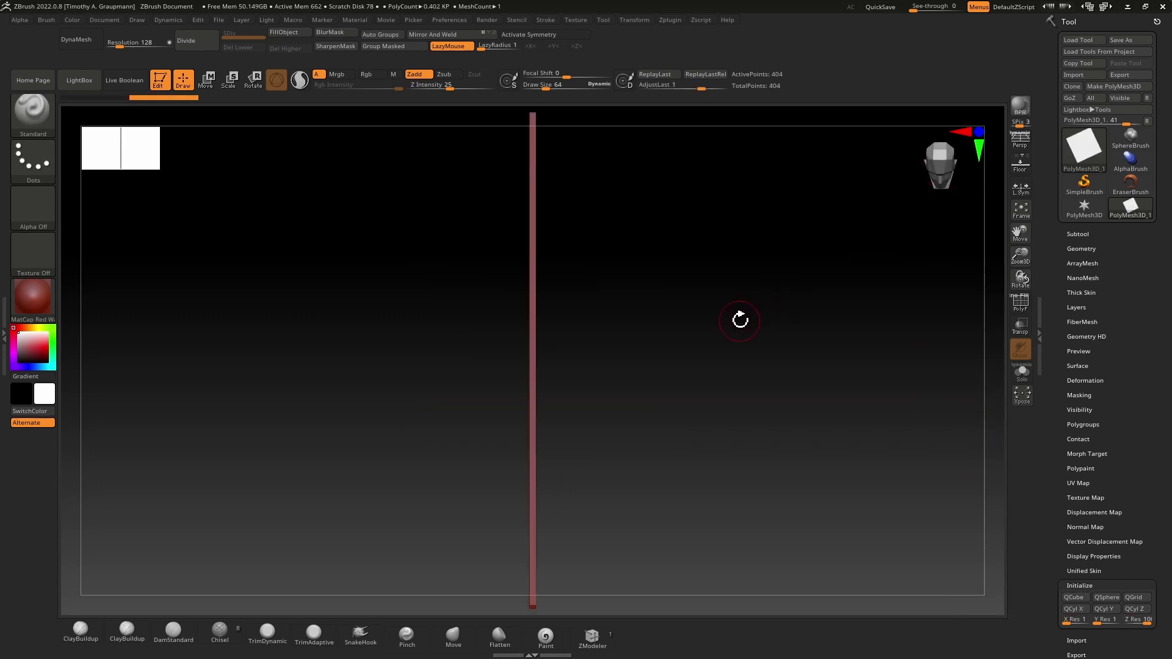
{"action": "key", "text": "f"}
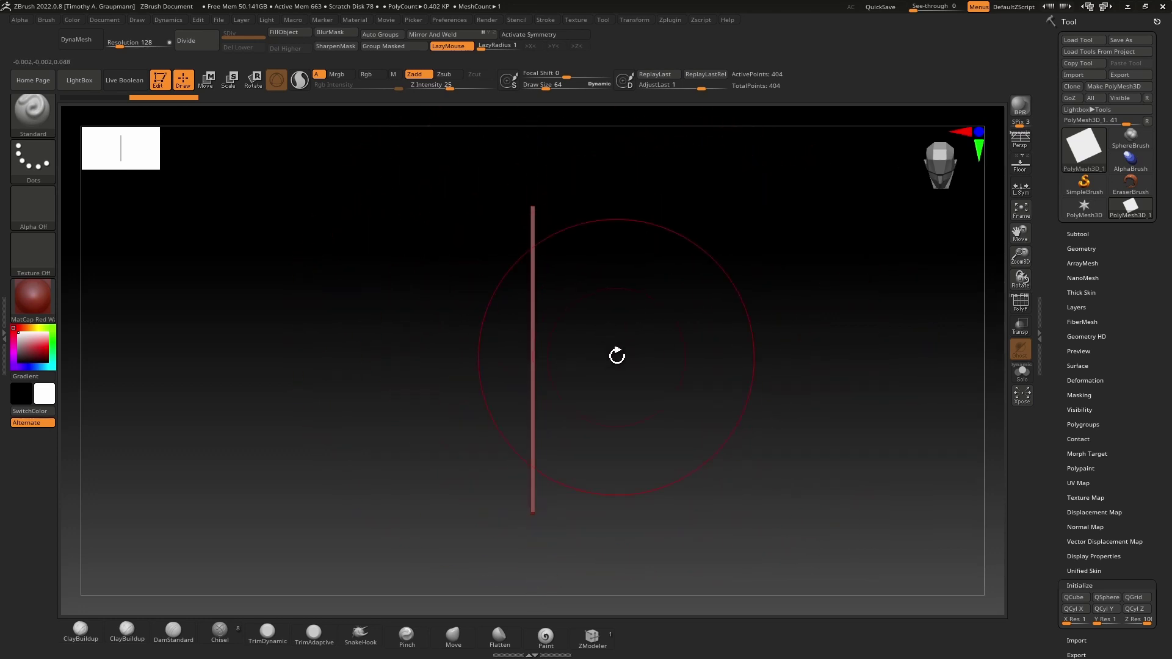
{"action": "left_click_drag", "start_coordinate": [703, 399], "coordinate": [680, 416]}
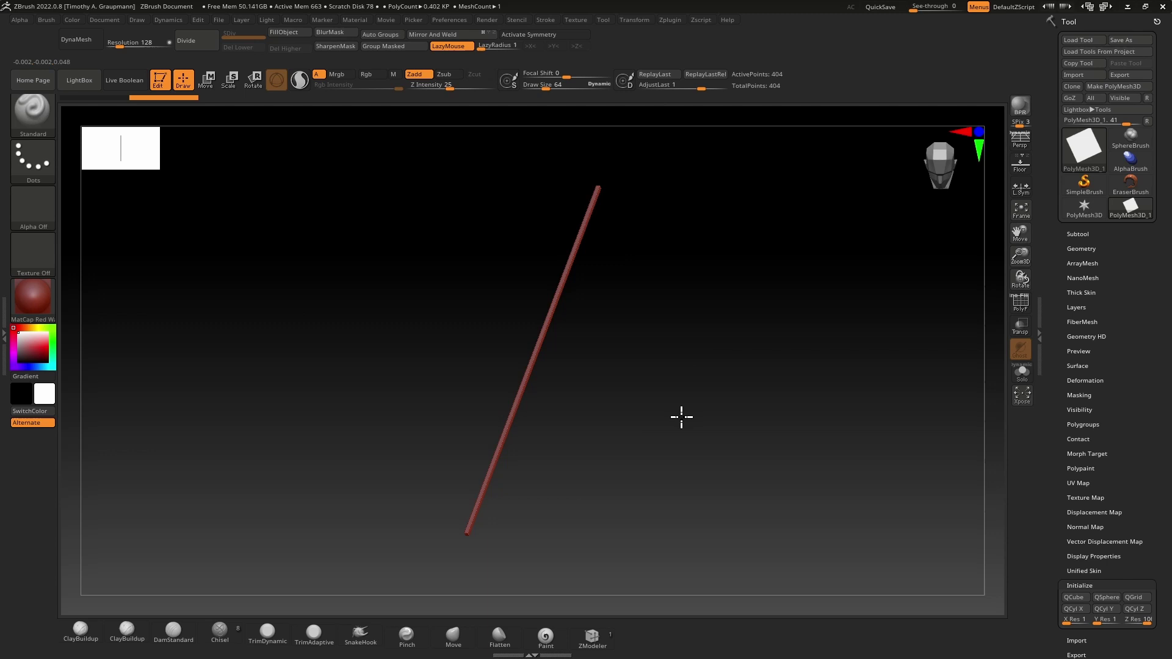
{"action": "left_click", "coordinate": [943, 164]}
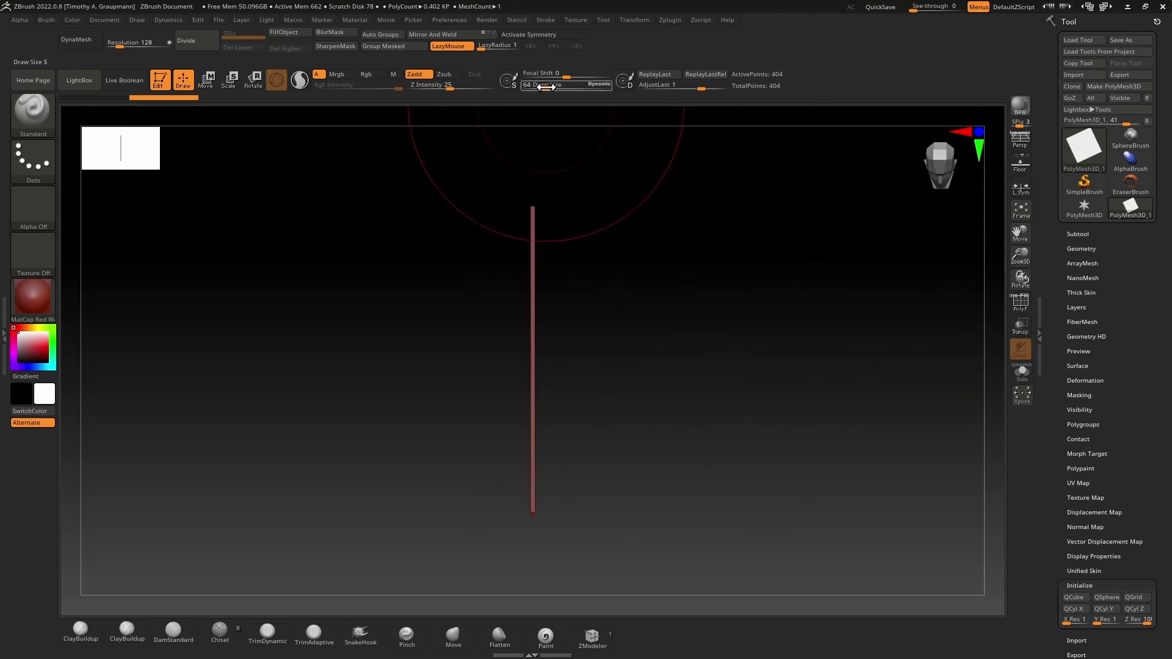
Set the draw size to 1 and add the Bend Arc deformer to the bar.
{"action": "left_click_drag", "start_coordinate": [546, 87], "coordinate": [522, 89]}
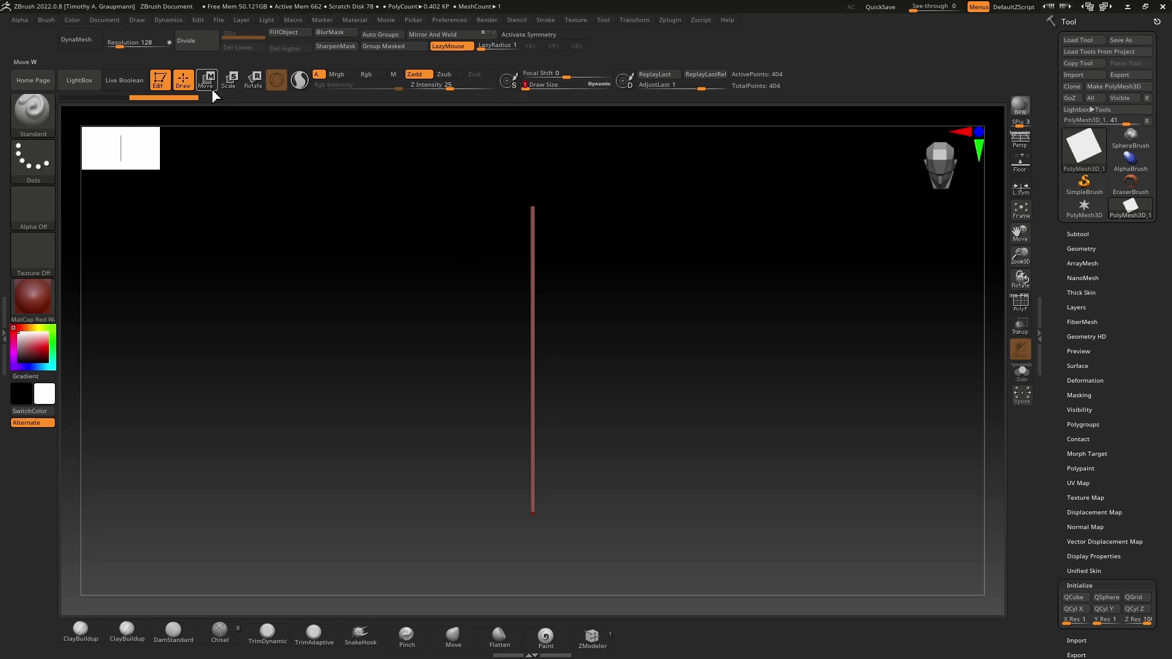
{"action": "left_click", "coordinate": [207, 81]}
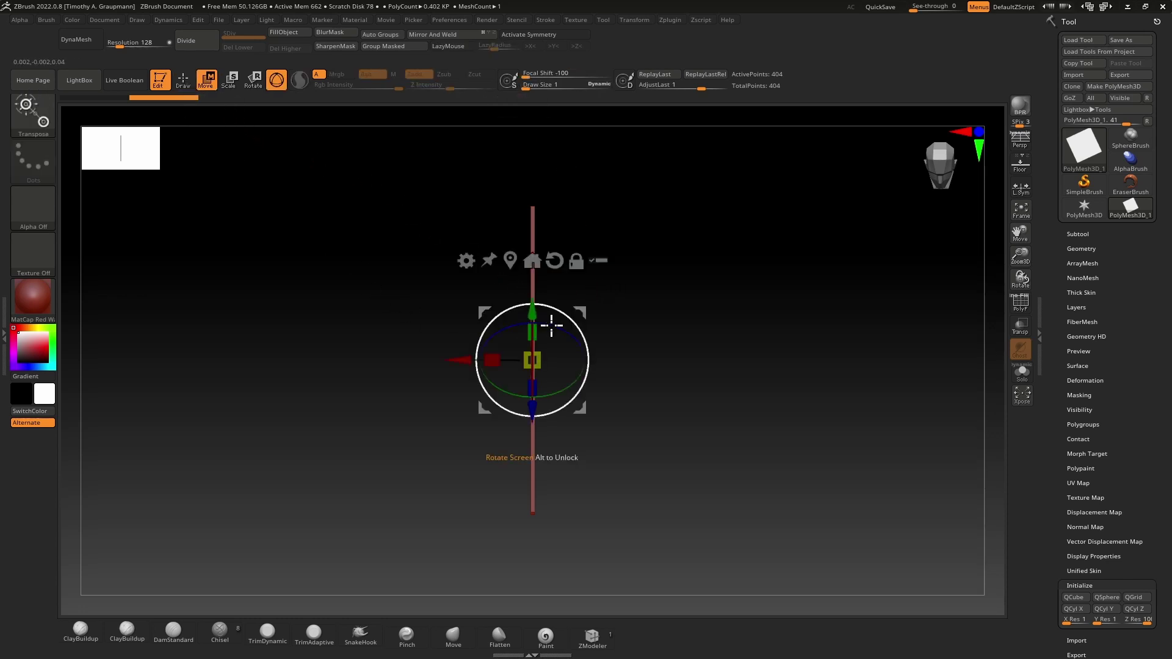
{"action": "left_click", "coordinate": [465, 261]}
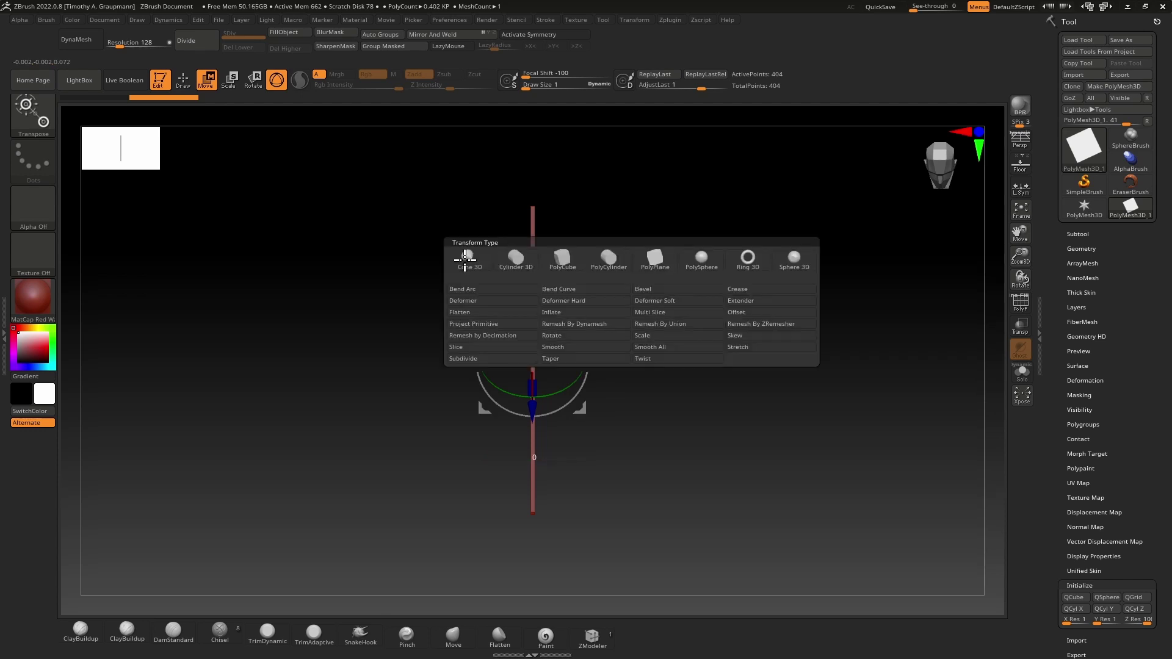
{"action": "left_click", "coordinate": [470, 290]}
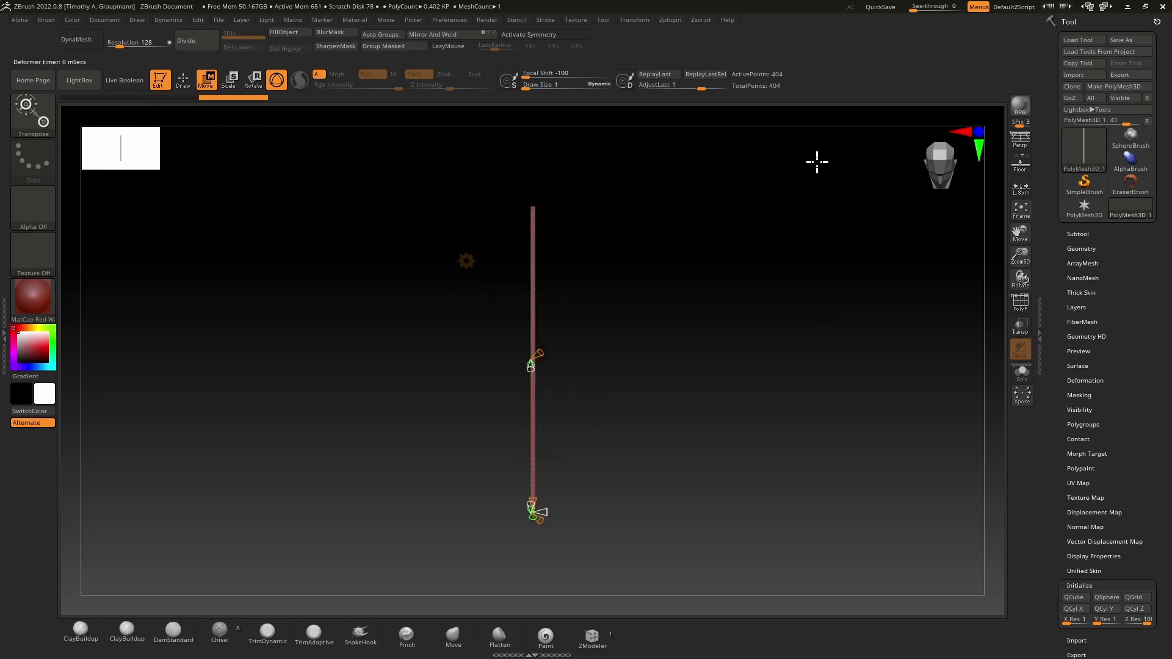
Bend the bar into a full circle from the side view with a Bend Arc angle of 180.
{"action": "left_click", "coordinate": [965, 132]}
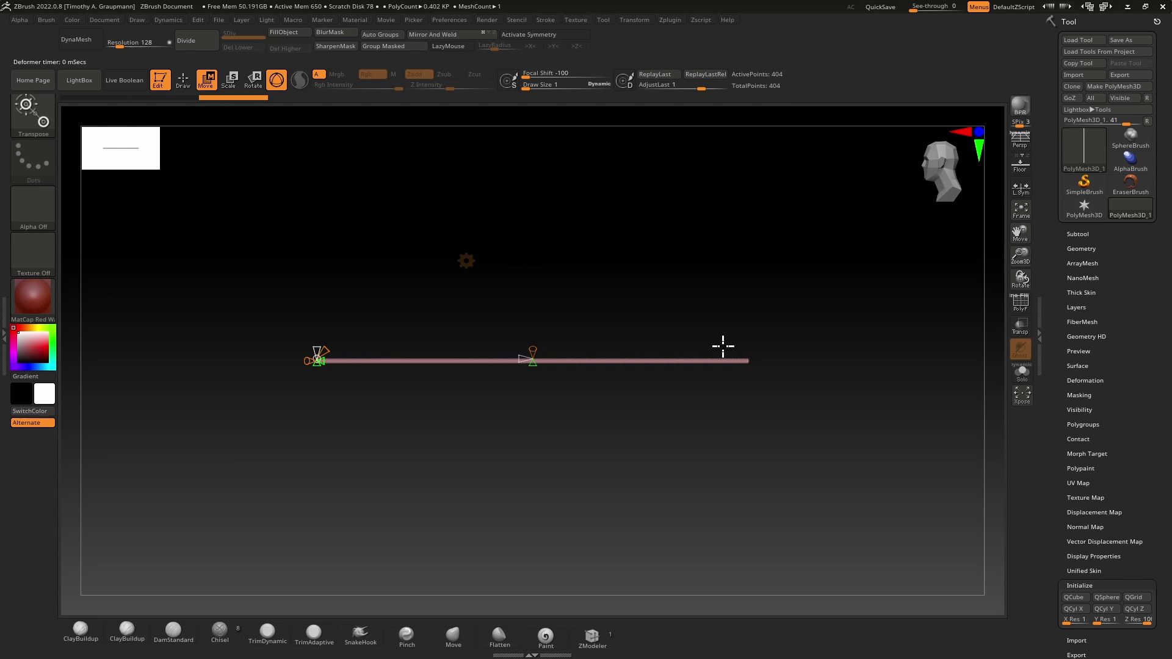
{"action": "left_click", "coordinate": [532, 366]}
{"action": "left_click_drag", "start_coordinate": [531, 364], "coordinate": [533, 558]}
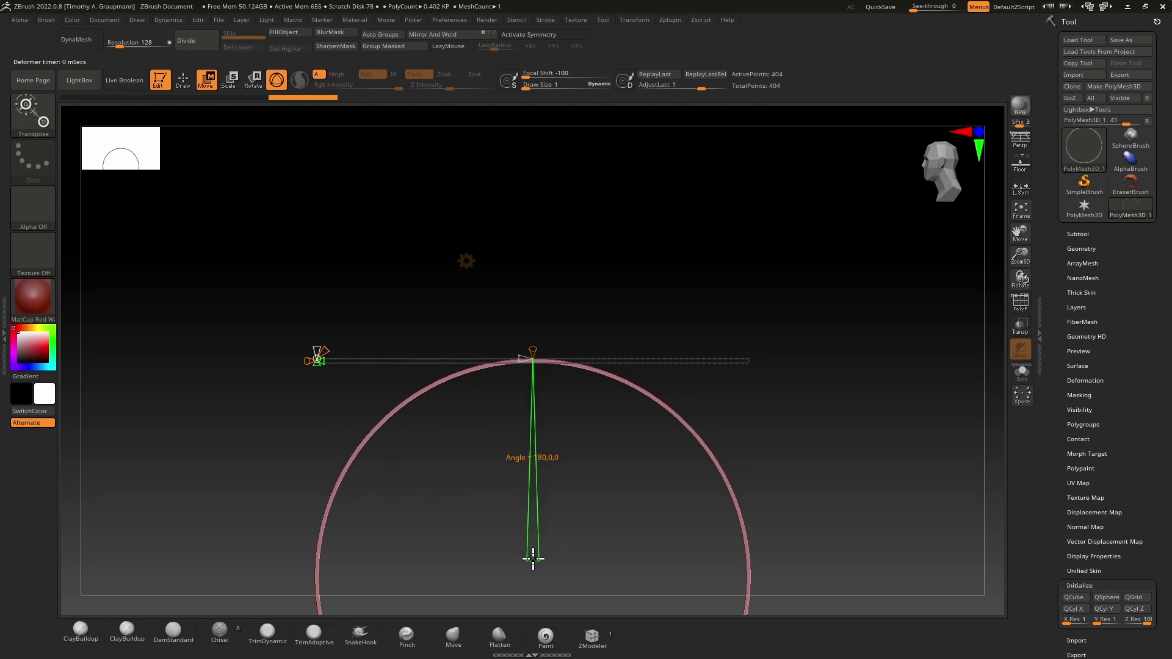
{"action": "scroll", "coordinate": [544, 531], "scroll_direction": "down", "scroll_amount": 4}
{"action": "scroll", "coordinate": [543, 531], "scroll_direction": "up", "scroll_amount": 2}
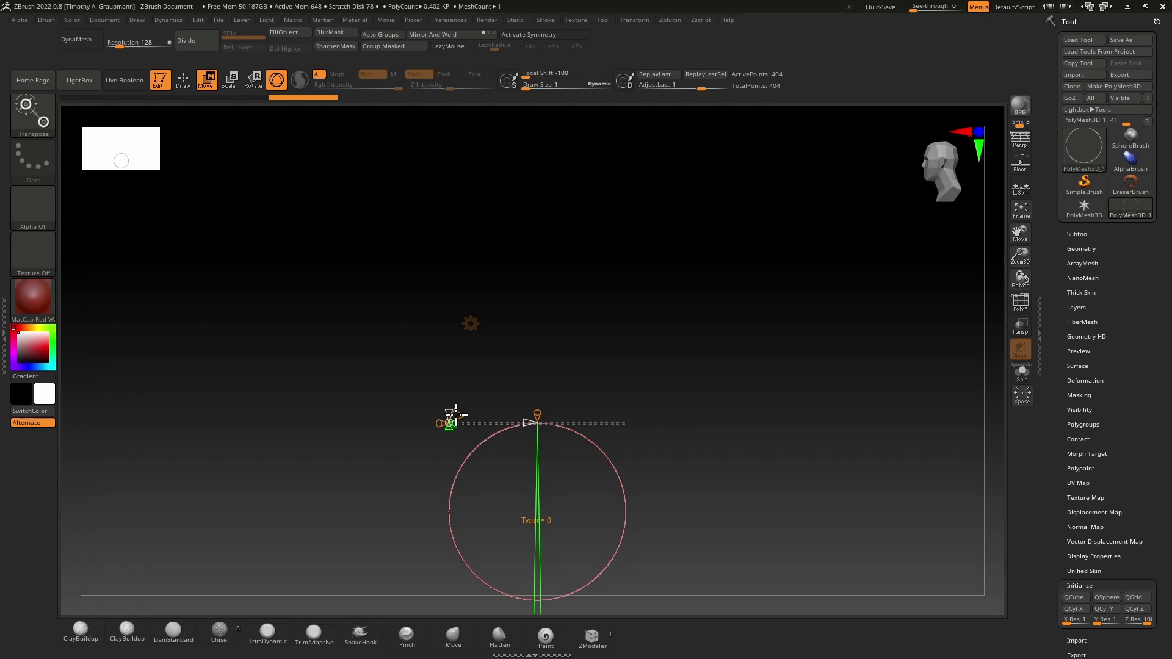
Adjust the diagonal orange Bend Arc cone to open the circle into a spiral with one tighter end.
{"action": "left_click_drag", "start_coordinate": [456, 415], "coordinate": [473, 414]}
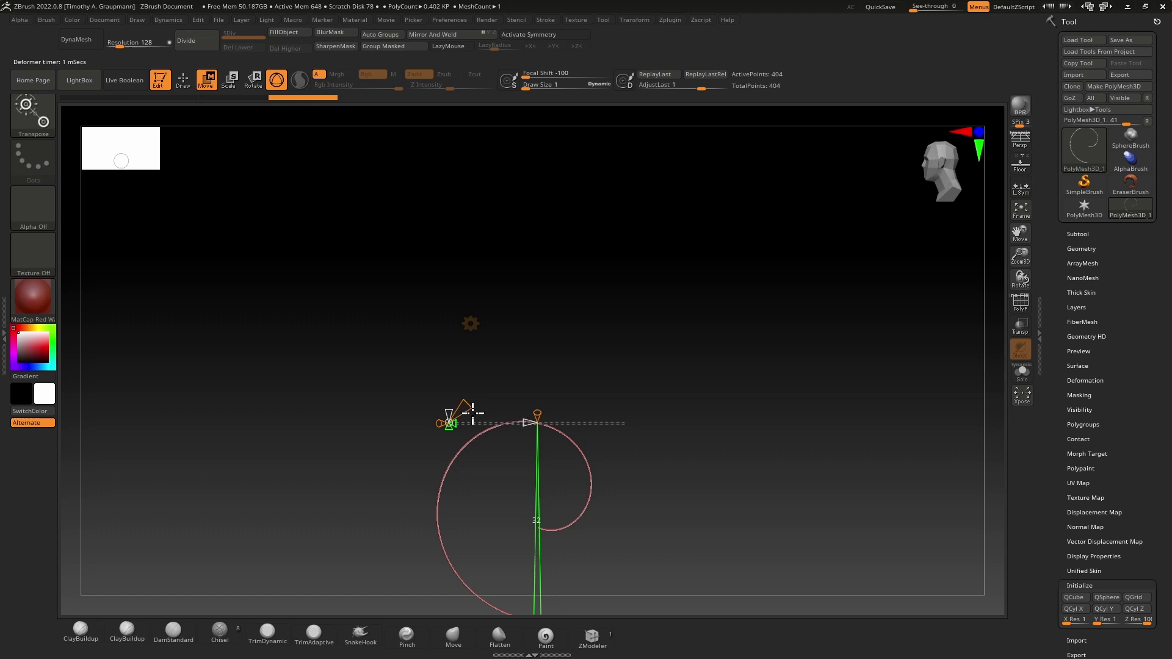
{"action": "left_click_drag", "start_coordinate": [685, 549], "coordinate": [693, 442], "text": "alt"}
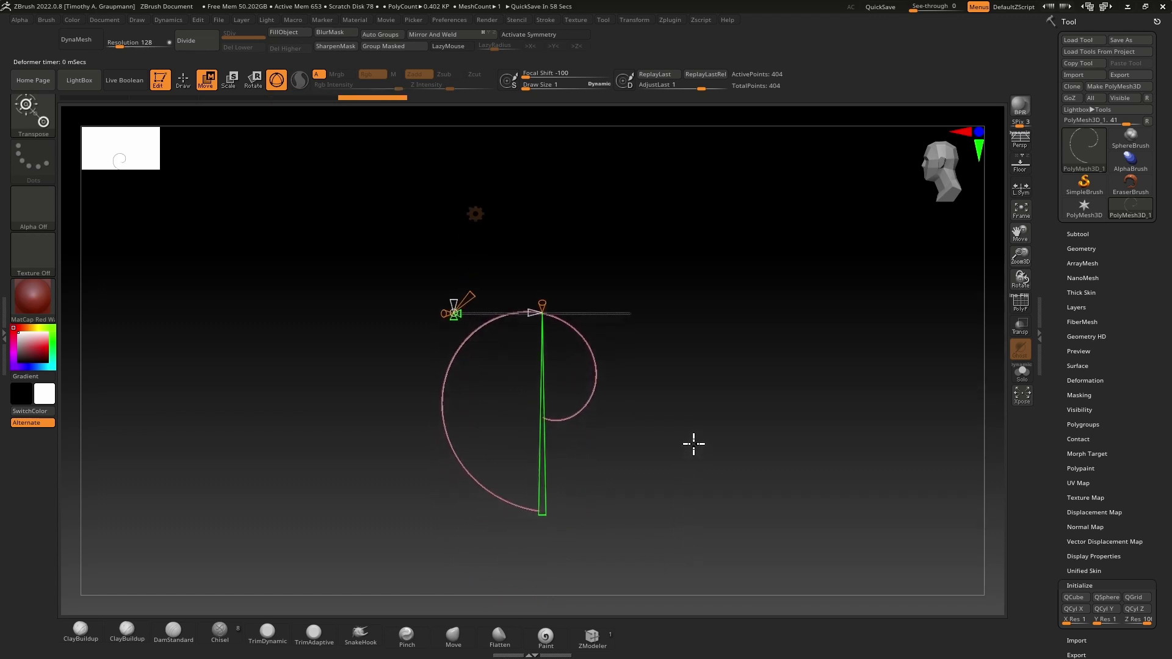
{"action": "left_click_drag", "start_coordinate": [479, 299], "coordinate": [472, 296]}
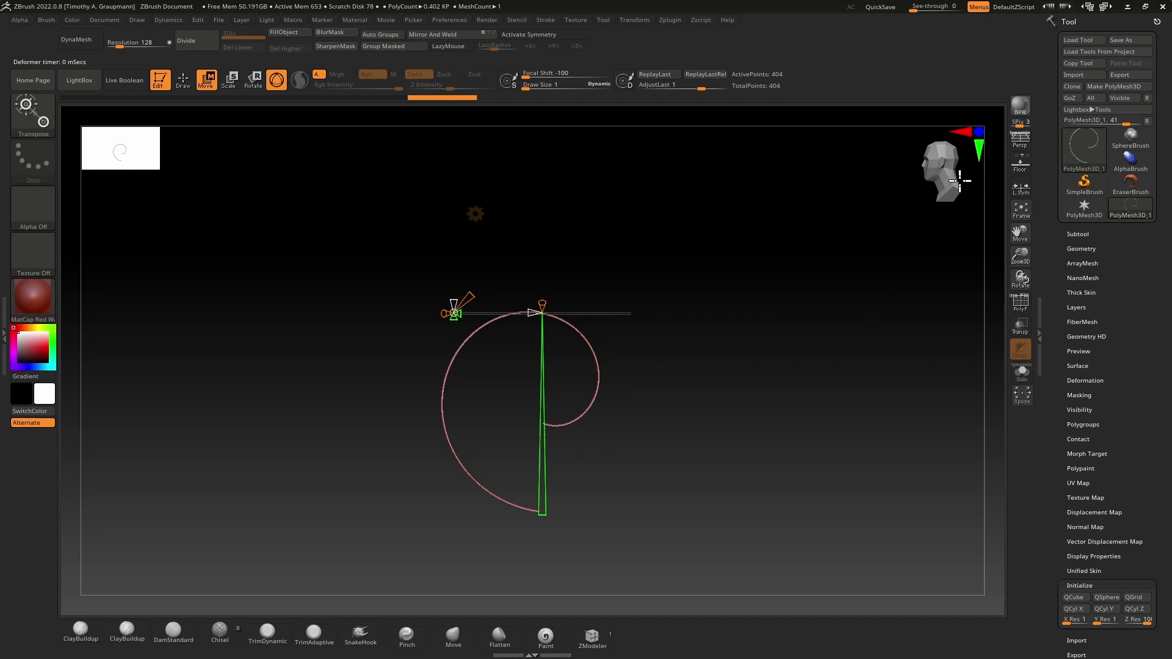
Accept the Bend Arc deformation and rotate the spiral a quarter turn about Y so it faces the front view.
{"action": "left_click", "coordinate": [966, 131]}
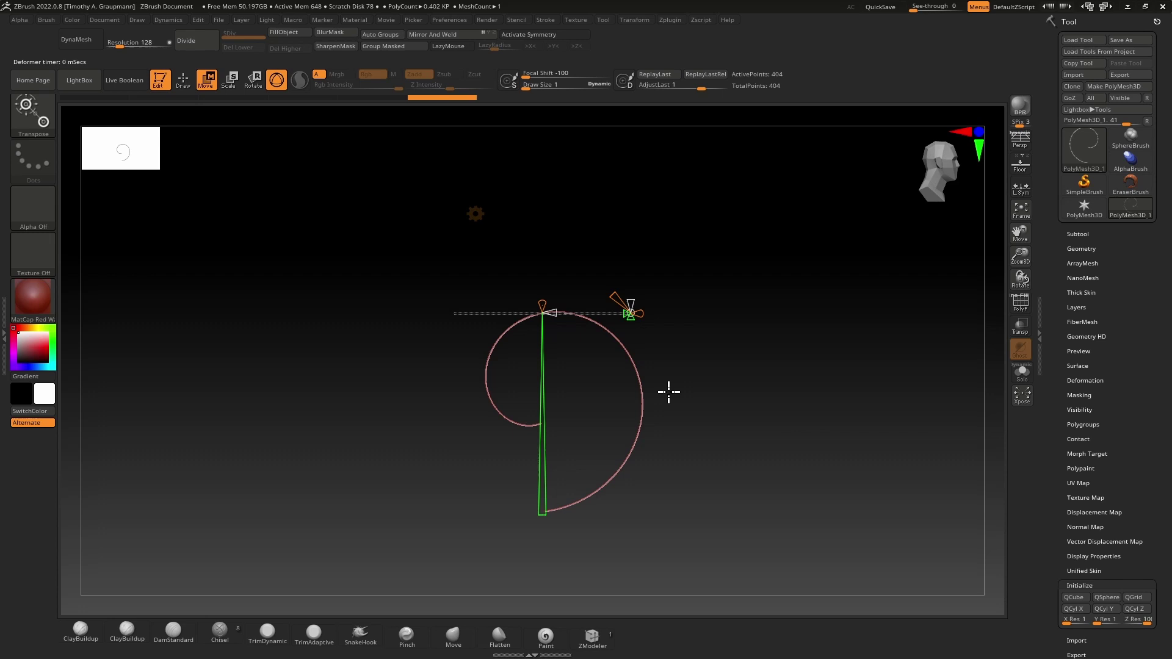
{"action": "left_click", "coordinate": [978, 147]}
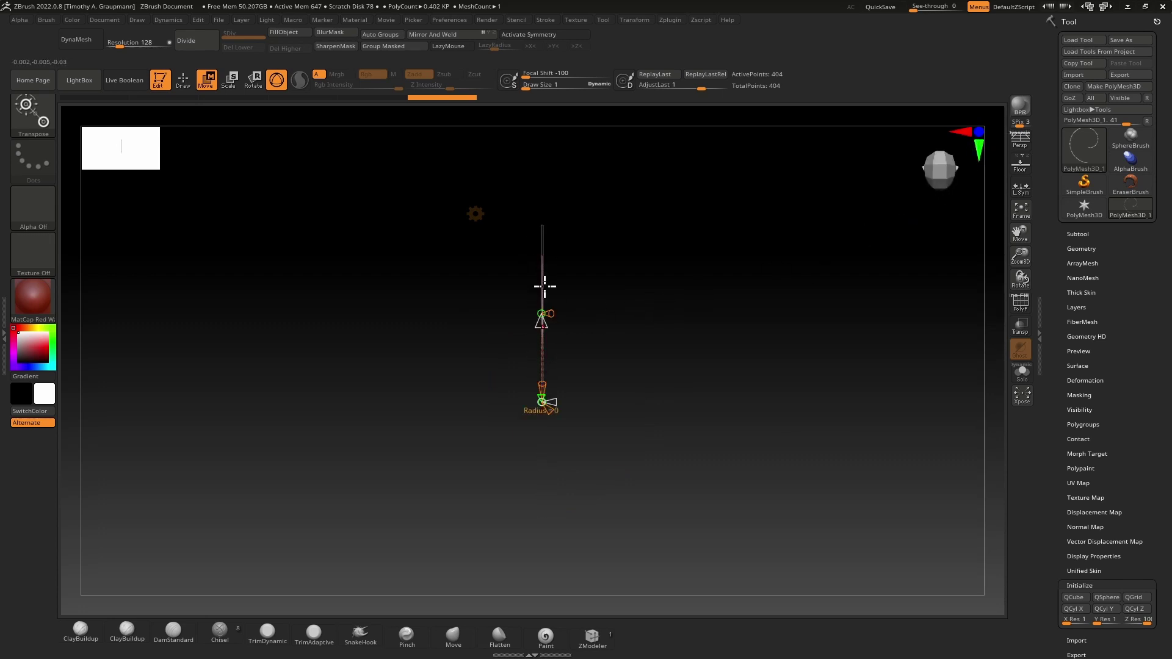
{"action": "left_click", "coordinate": [976, 130]}
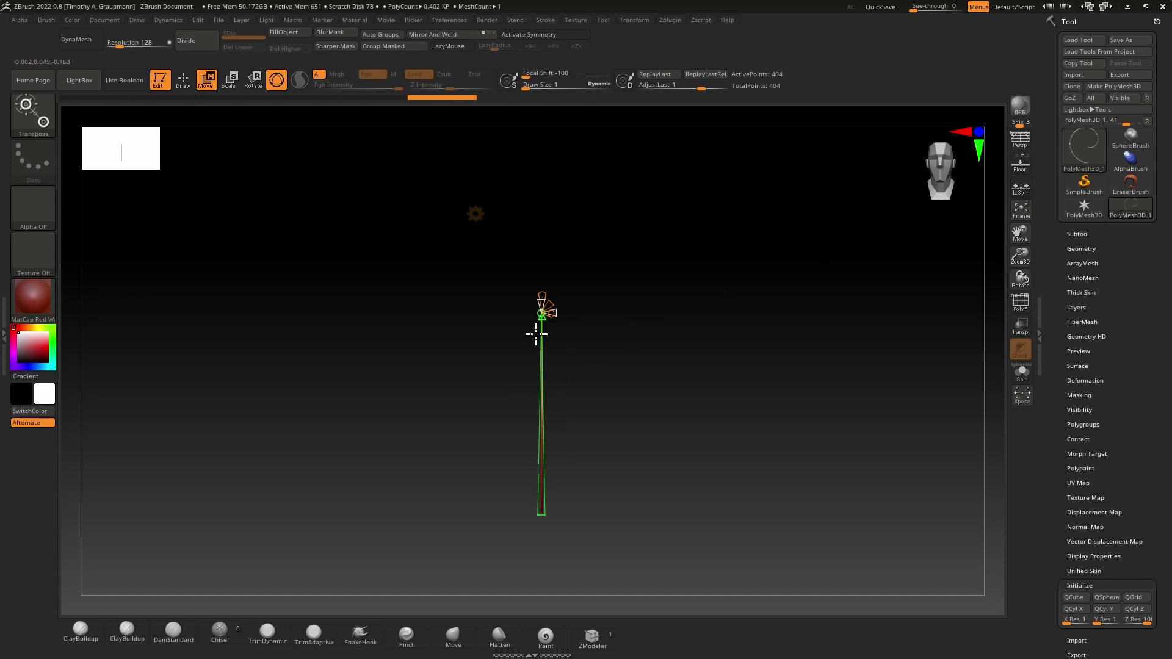
{"action": "left_click", "coordinate": [474, 214]}
{"action": "left_click", "coordinate": [453, 217]}
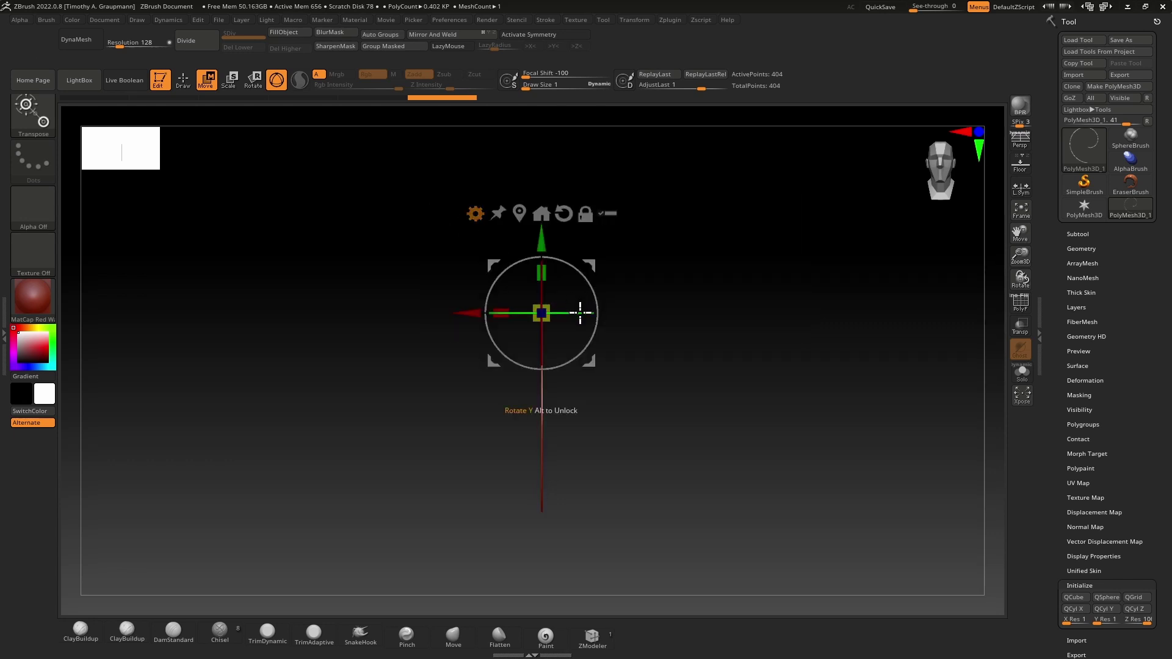
{"action": "mouse_move", "coordinate": [580, 313]}
{"action": "left_mouse_down"}
{"action": "mouse_move", "coordinate": [542, 476]}
{"action": "mouse_move", "coordinate": [470, 394]}
{"action": "mouse_move", "coordinate": [456, 314]}
{"action": "mouse_move", "coordinate": [531, 316]}
{"action": "mouse_move", "coordinate": [450, 317]}
{"action": "mouse_move", "coordinate": [500, 315]}
{"action": "mouse_move", "coordinate": [486, 314]}
{"action": "left_mouse_up"}
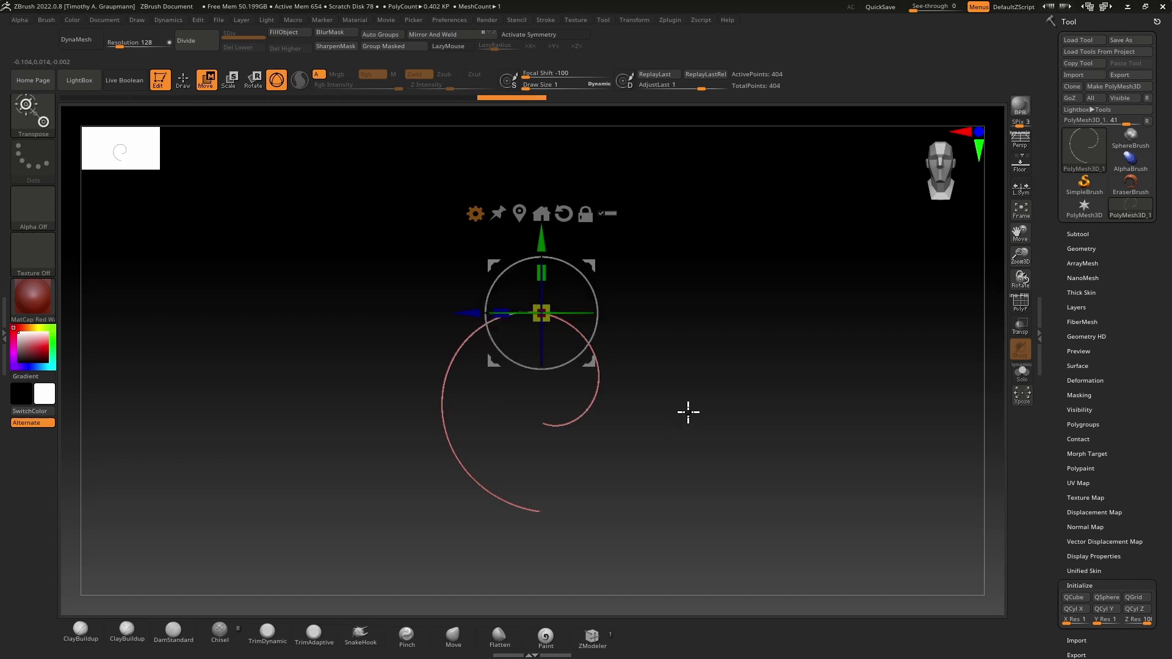
{"action": "key", "text": "q"}
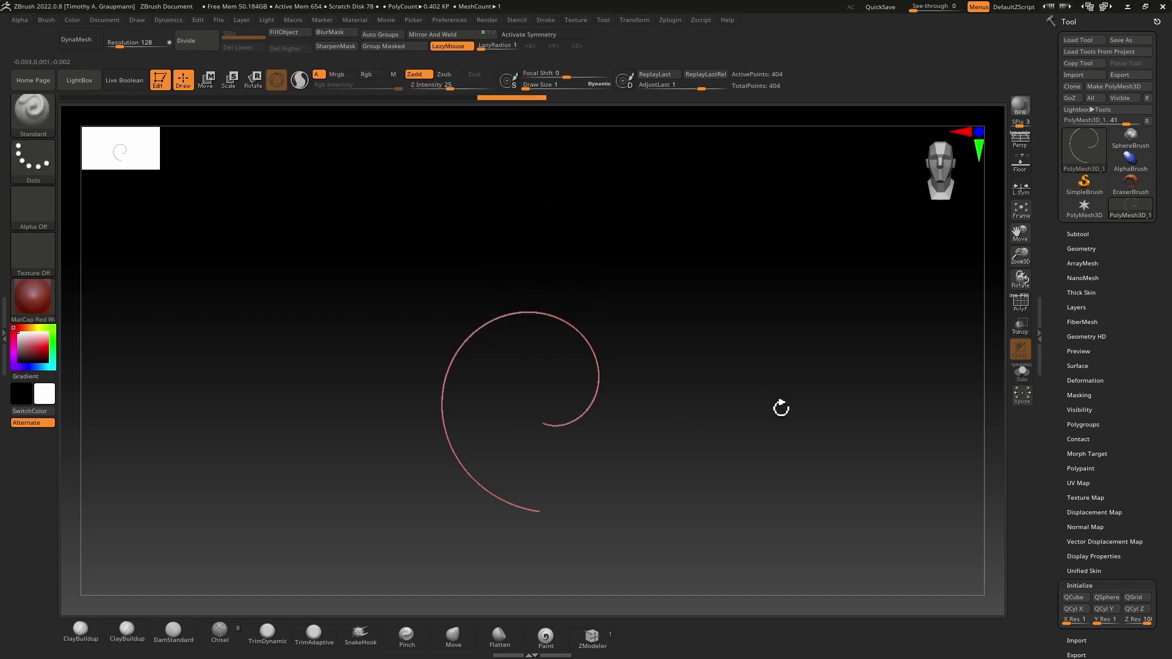
Use ZModeler's Insert NanoMesh polygon action to place small box instances along the front faces of the spiral.
{"action": "left_click_drag", "start_coordinate": [756, 505], "coordinate": [767, 438], "text": "alt"}
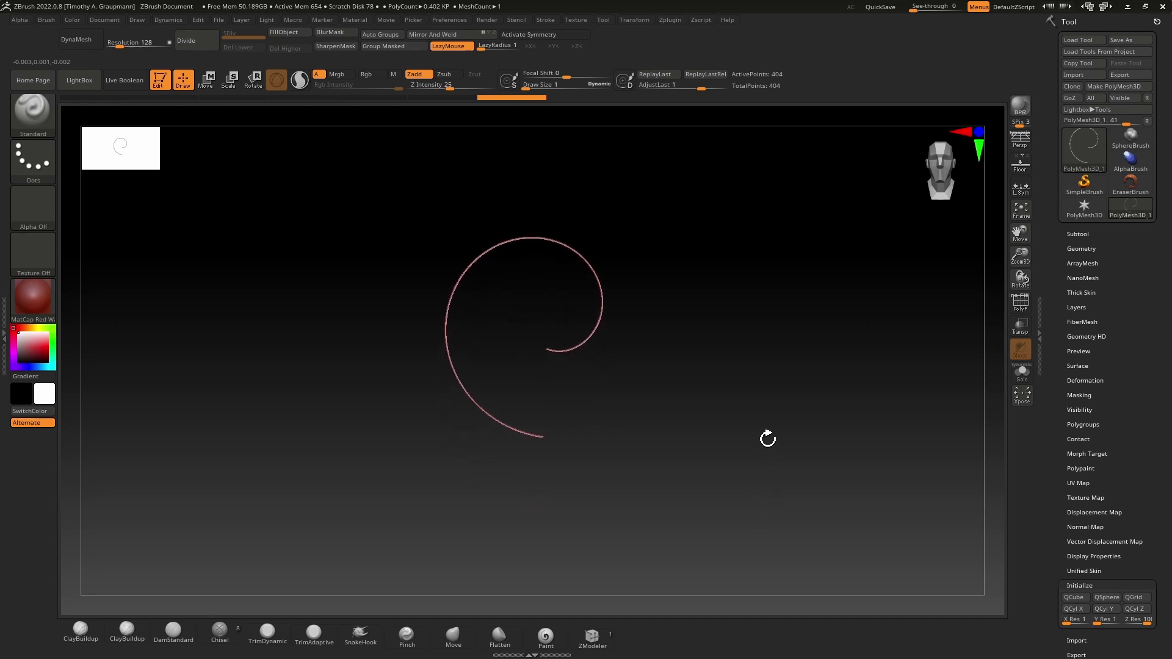
{"action": "left_click_drag", "start_coordinate": [618, 240], "coordinate": [758, 458]}
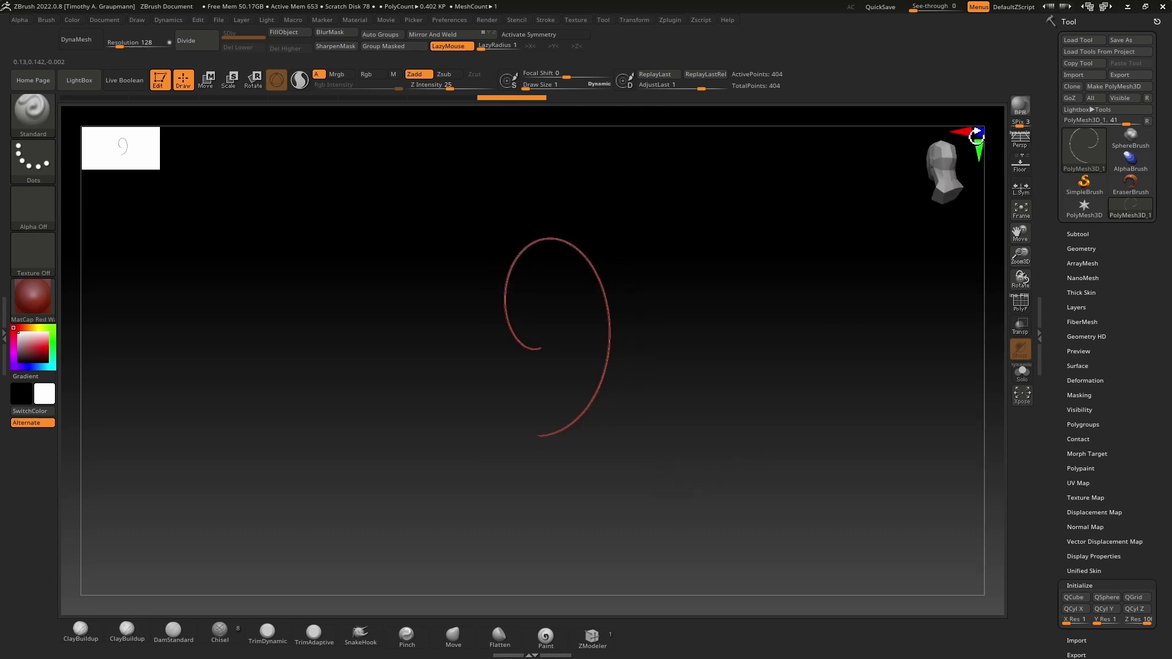
{"action": "left_click", "coordinate": [978, 132]}
{"action": "left_click_drag", "start_coordinate": [480, 409], "coordinate": [608, 358], "text": "alt"}
{"action": "left_click_drag", "start_coordinate": [611, 401], "coordinate": [627, 211], "text": "alt"}
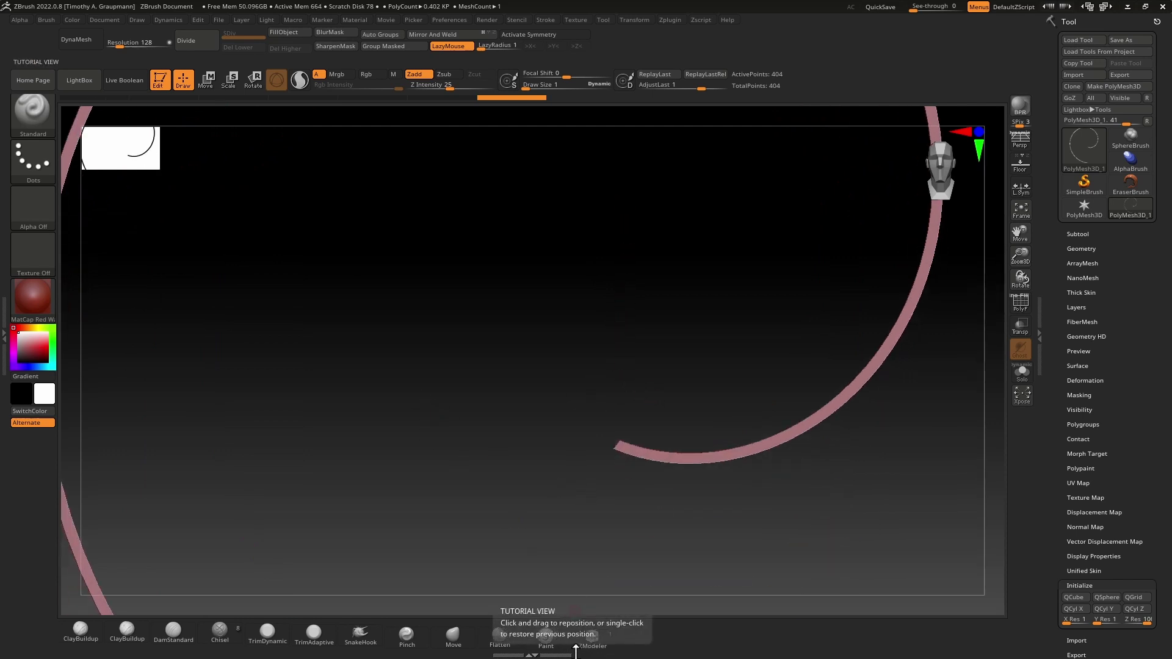
{"action": "left_click", "coordinate": [595, 640]}
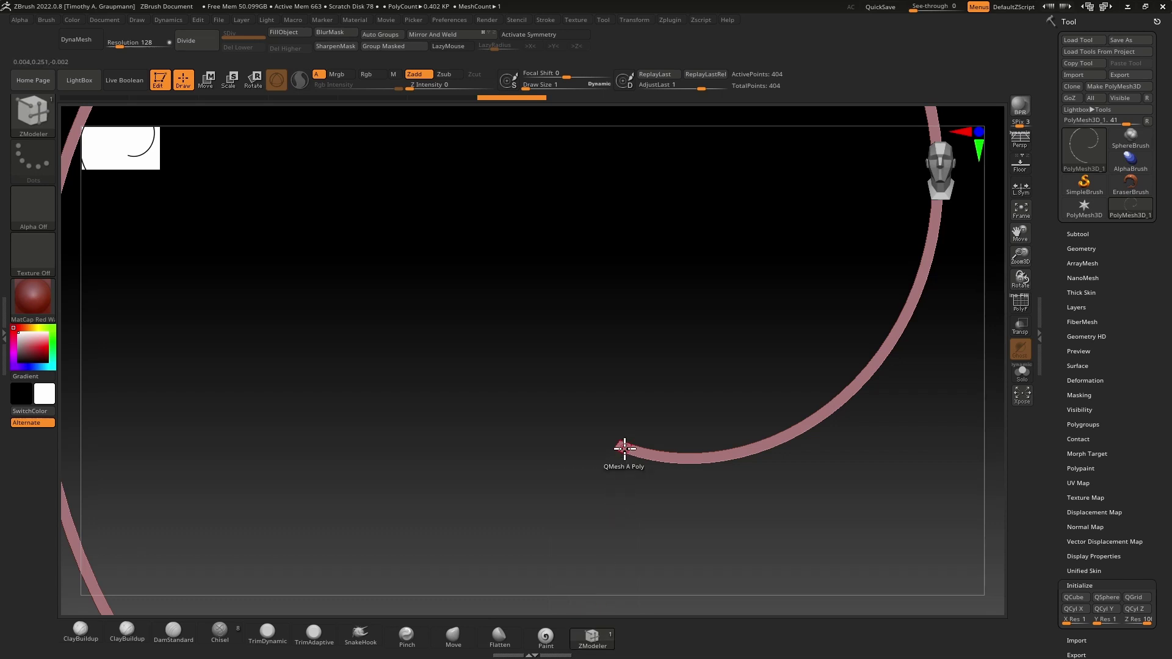
{"action": "scroll", "coordinate": [622, 449], "scroll_direction": "up", "scroll_amount": 5}
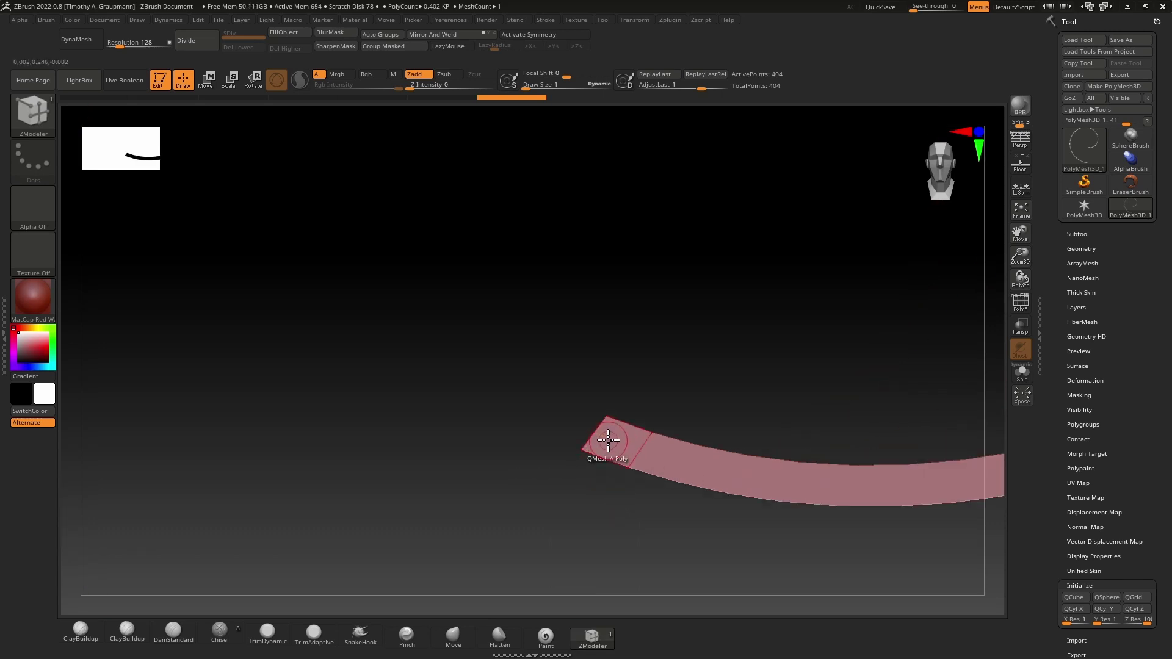
{"action": "key", "text": "space"}
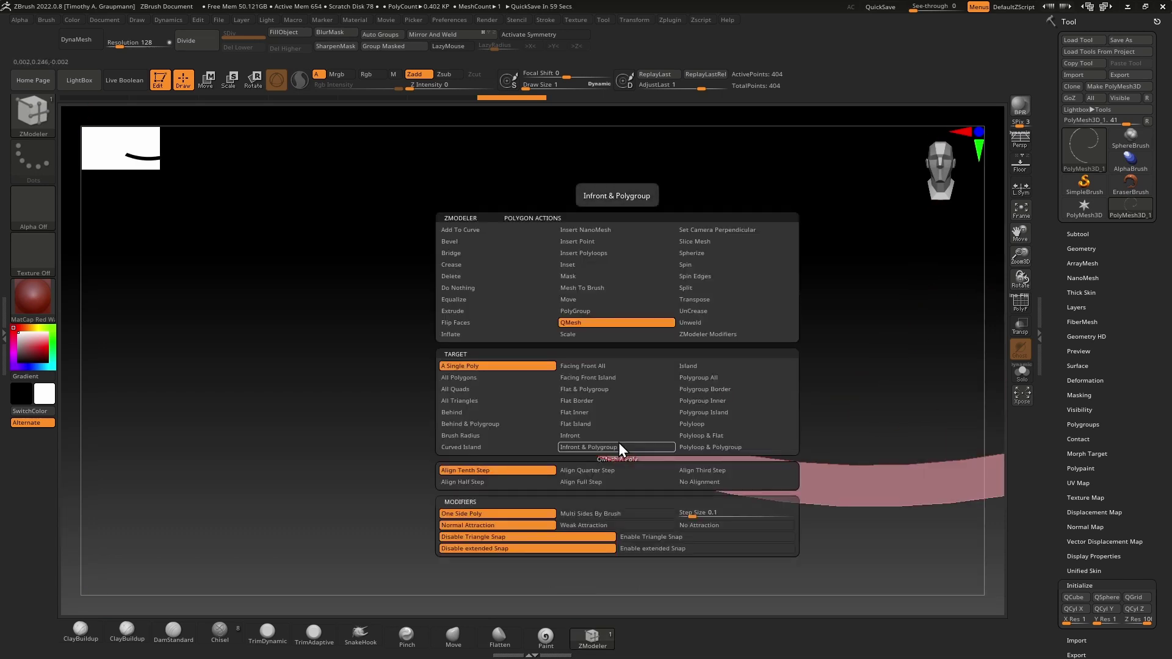
{"action": "left_click", "coordinate": [587, 230]}
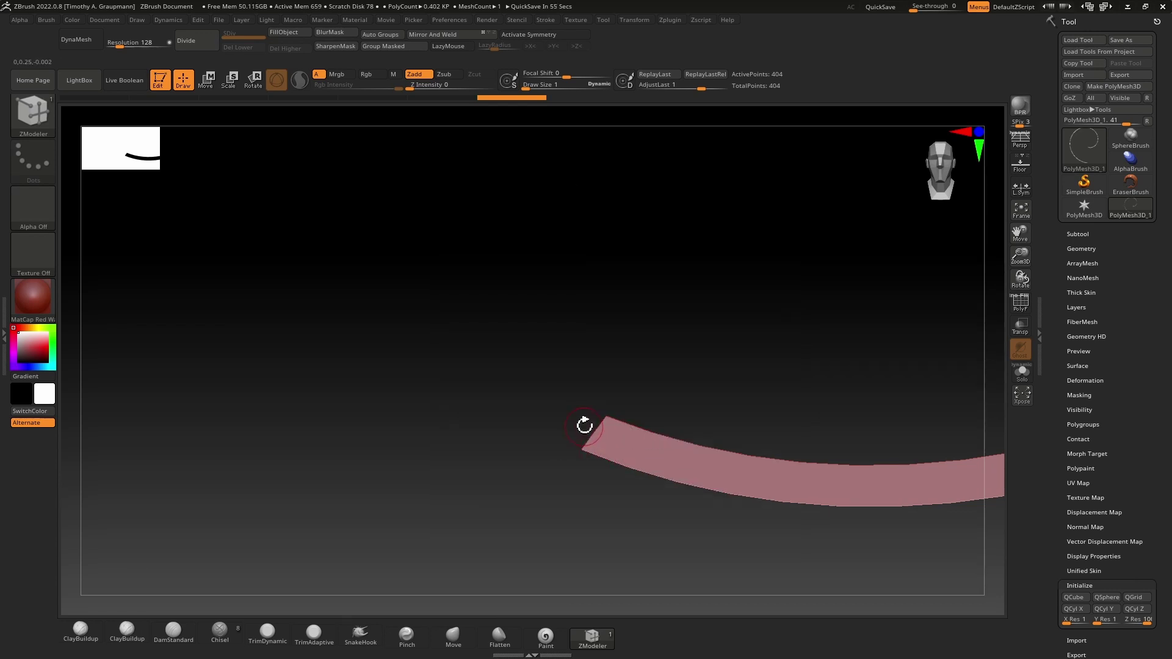
{"action": "left_click", "coordinate": [619, 442]}
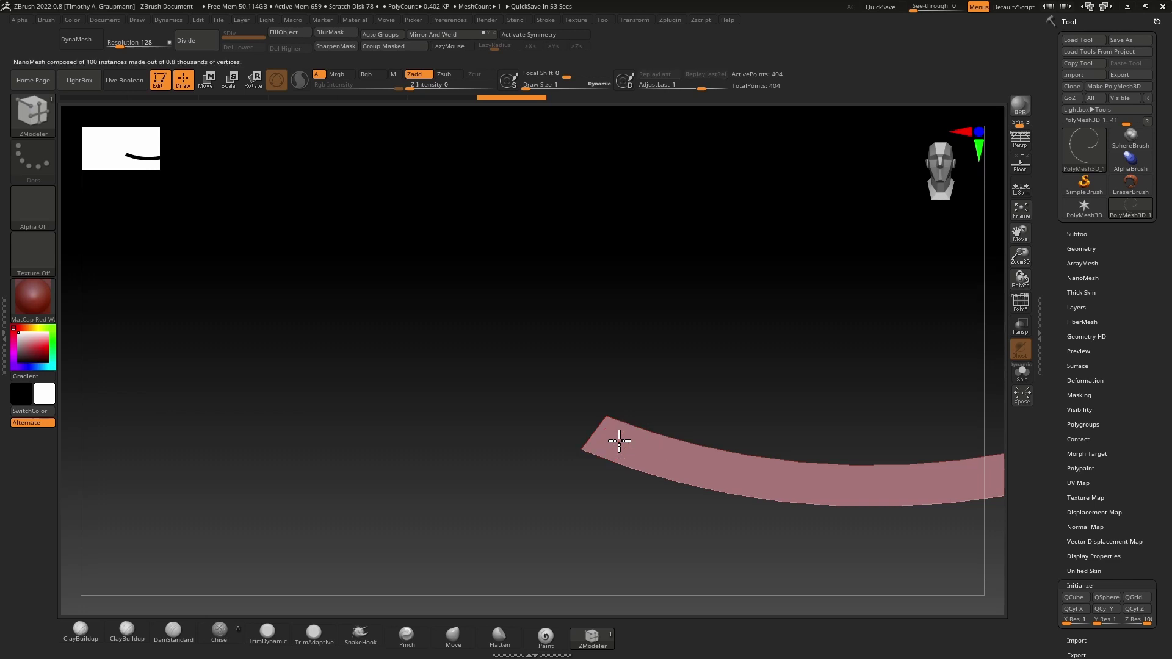
{"action": "left_click_drag", "start_coordinate": [678, 469], "coordinate": [948, 590]}
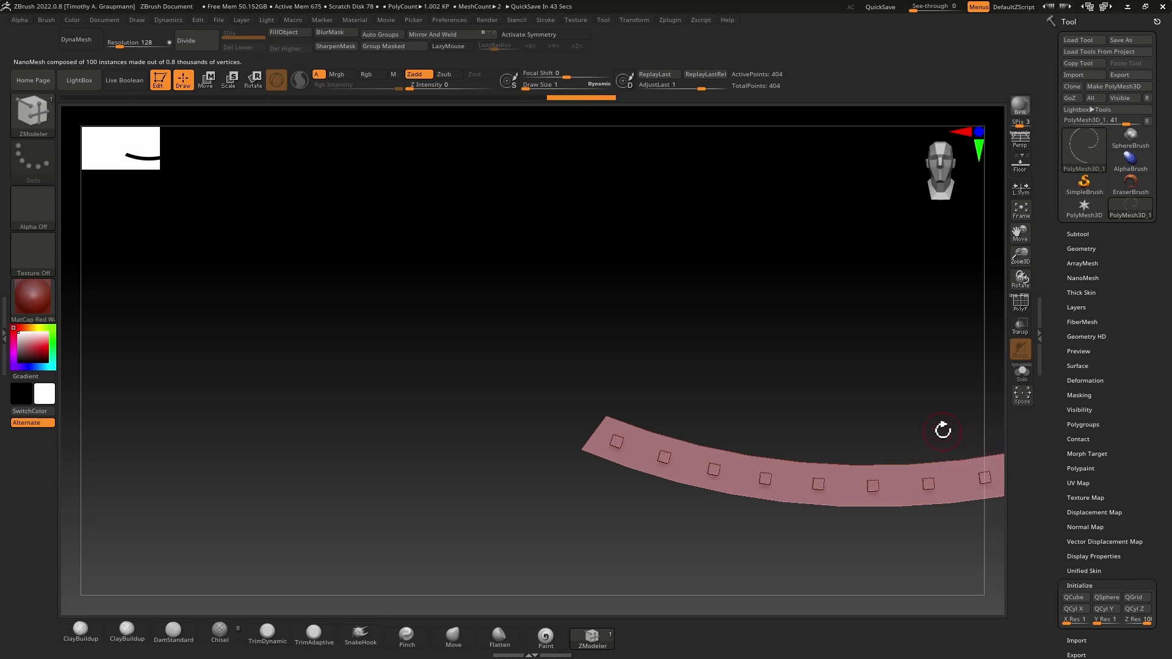
Set the NanoMesh Width to 10 so the box instances stretch into crossbars across the spiral.
{"action": "left_click", "coordinate": [1080, 278]}
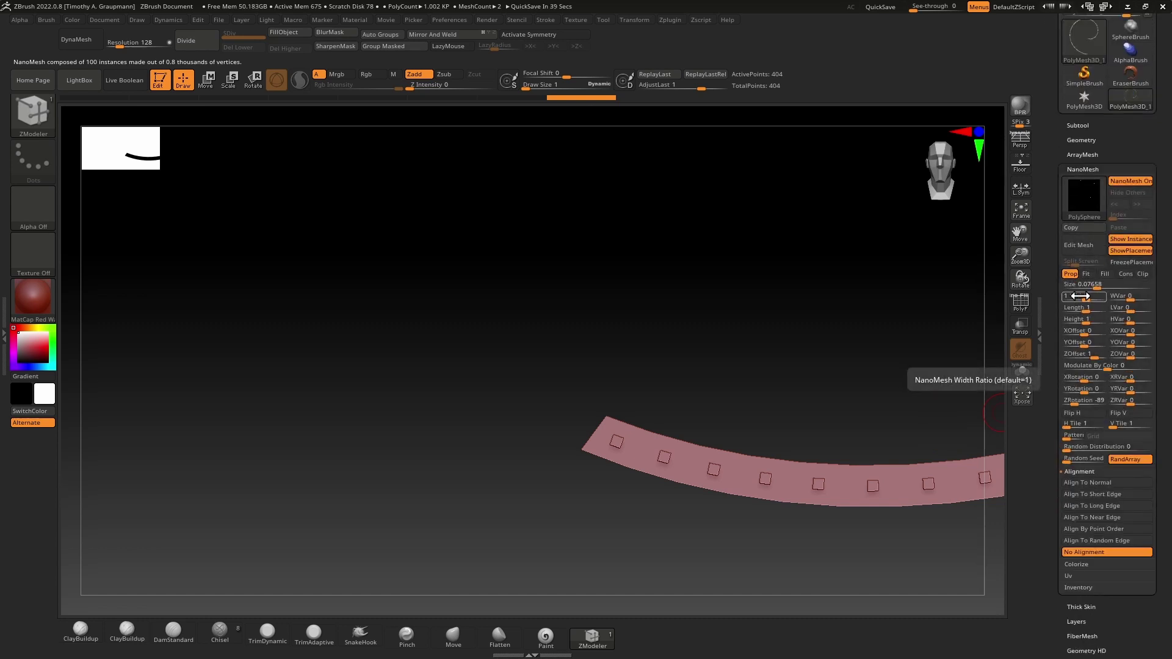
{"action": "left_click_drag", "start_coordinate": [1085, 296], "coordinate": [1129, 296]}
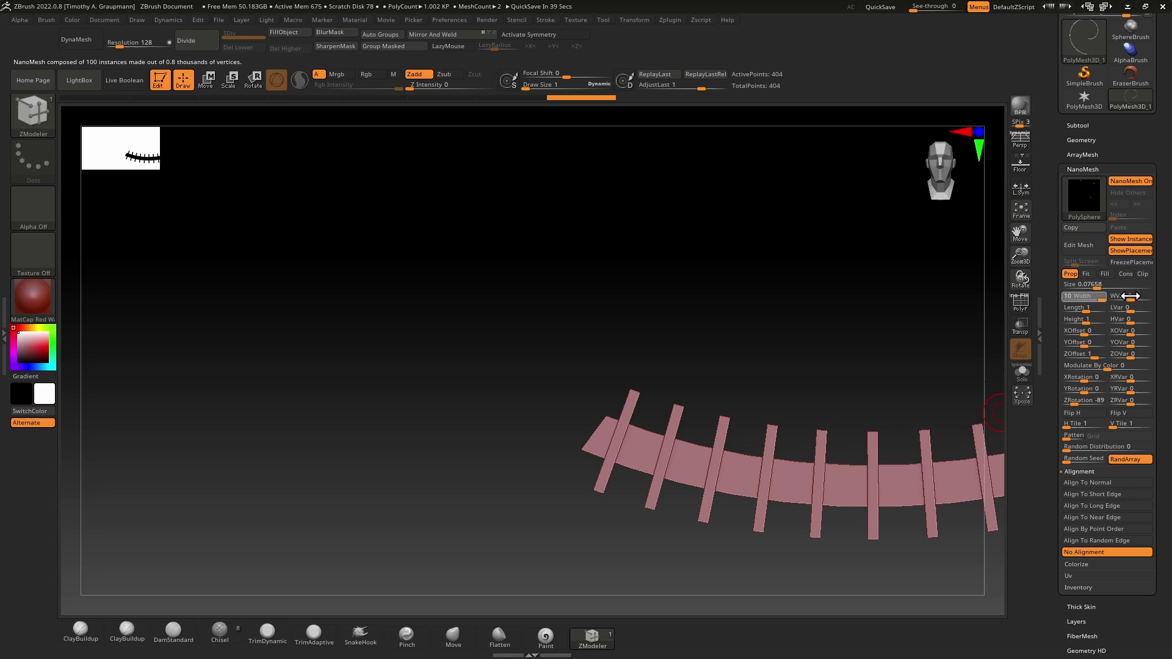
Examine the crossbar spacing along the spiral, comparing the tighter inner end with the wider outer end.
{"action": "right_click_drag", "start_coordinate": [683, 342], "coordinate": [697, 331], "text": "ctrl"}
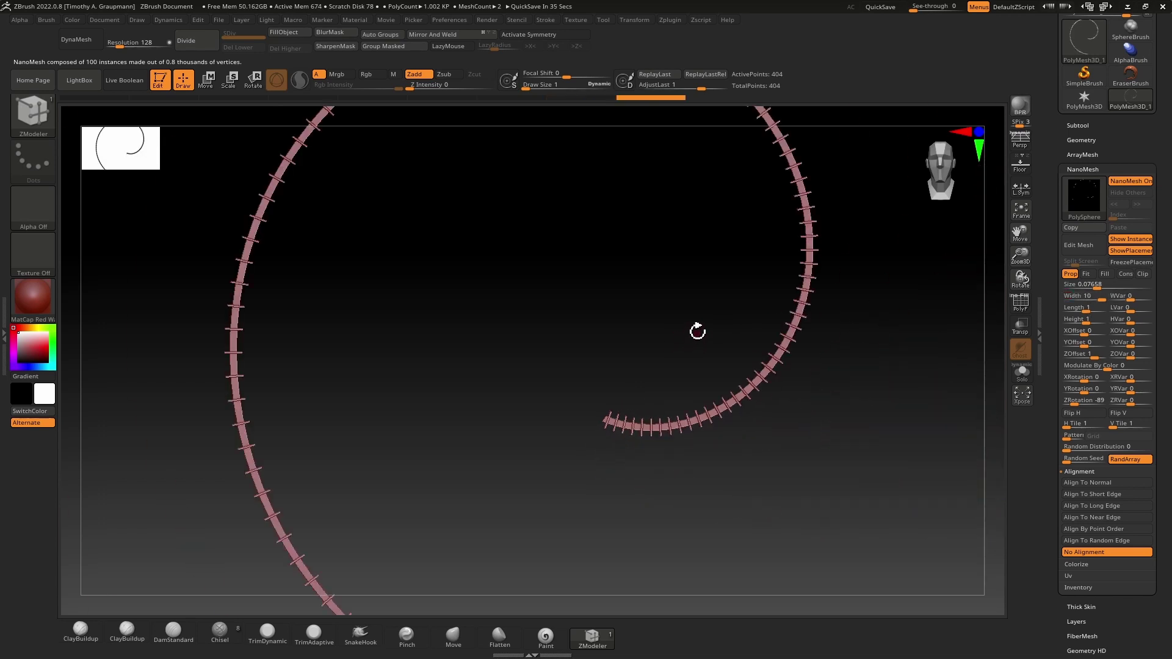
{"action": "left_click_drag", "start_coordinate": [509, 285], "coordinate": [531, 351]}
{"action": "left_click_drag", "start_coordinate": [744, 494], "coordinate": [651, 390]}
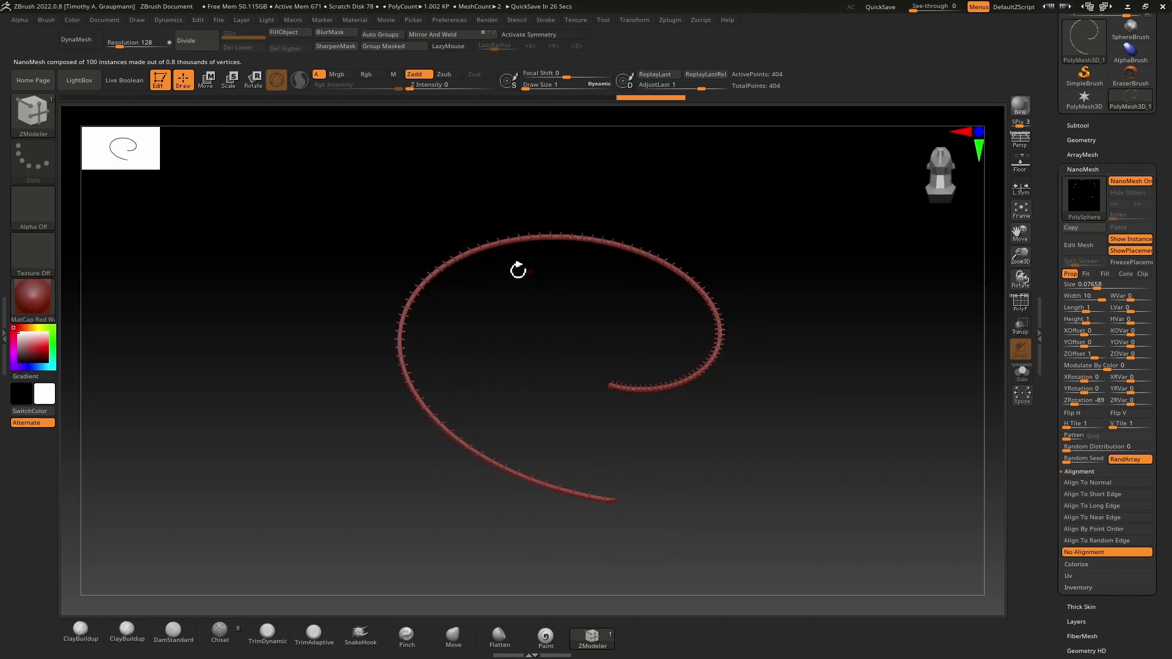
{"action": "scroll", "coordinate": [627, 494], "scroll_direction": "up", "scroll_amount": 5}
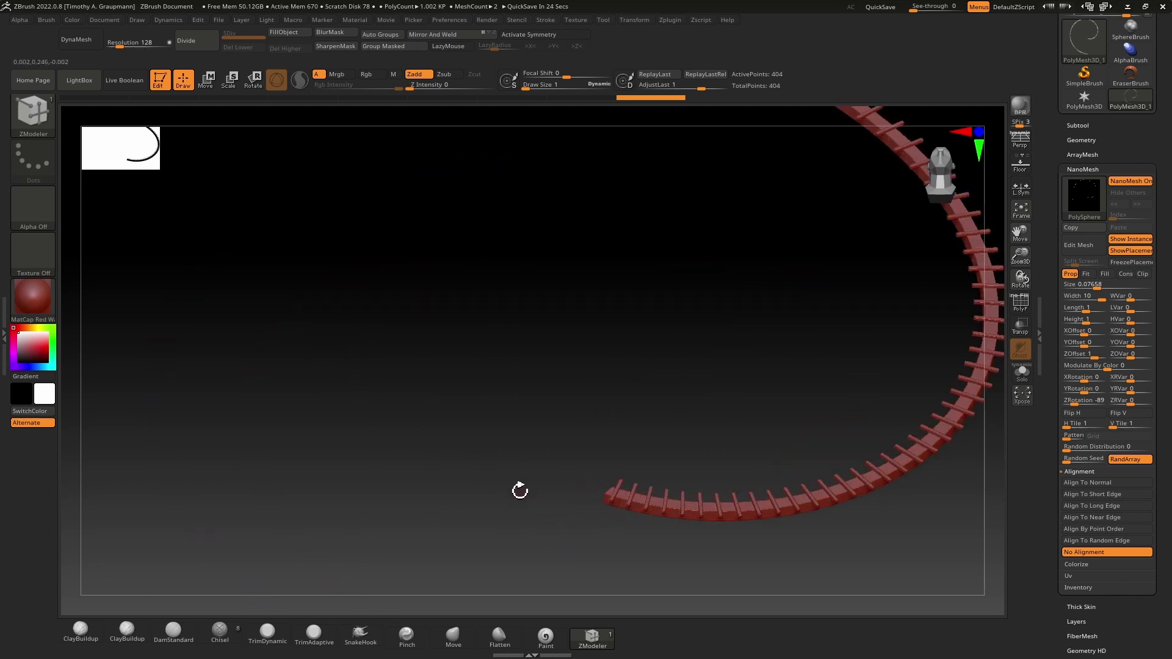
{"action": "left_click_drag", "start_coordinate": [519, 490], "coordinate": [522, 436]}
{"action": "left_click_drag", "start_coordinate": [524, 416], "coordinate": [528, 500]}
{"action": "left_click_drag", "start_coordinate": [529, 427], "coordinate": [530, 421]}
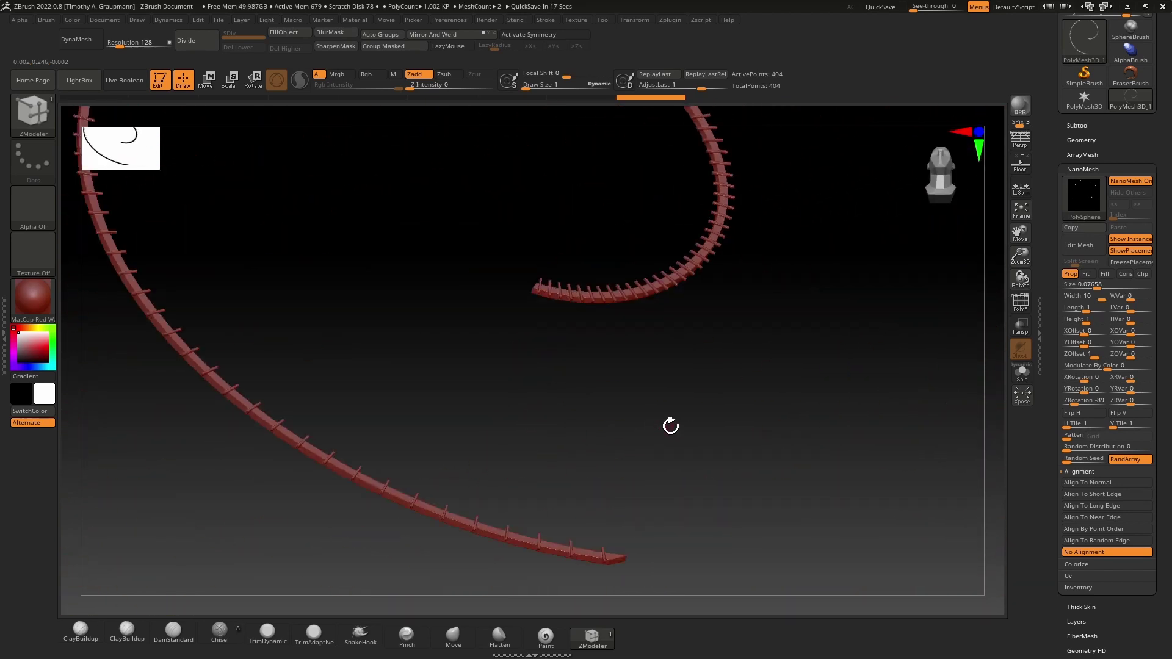